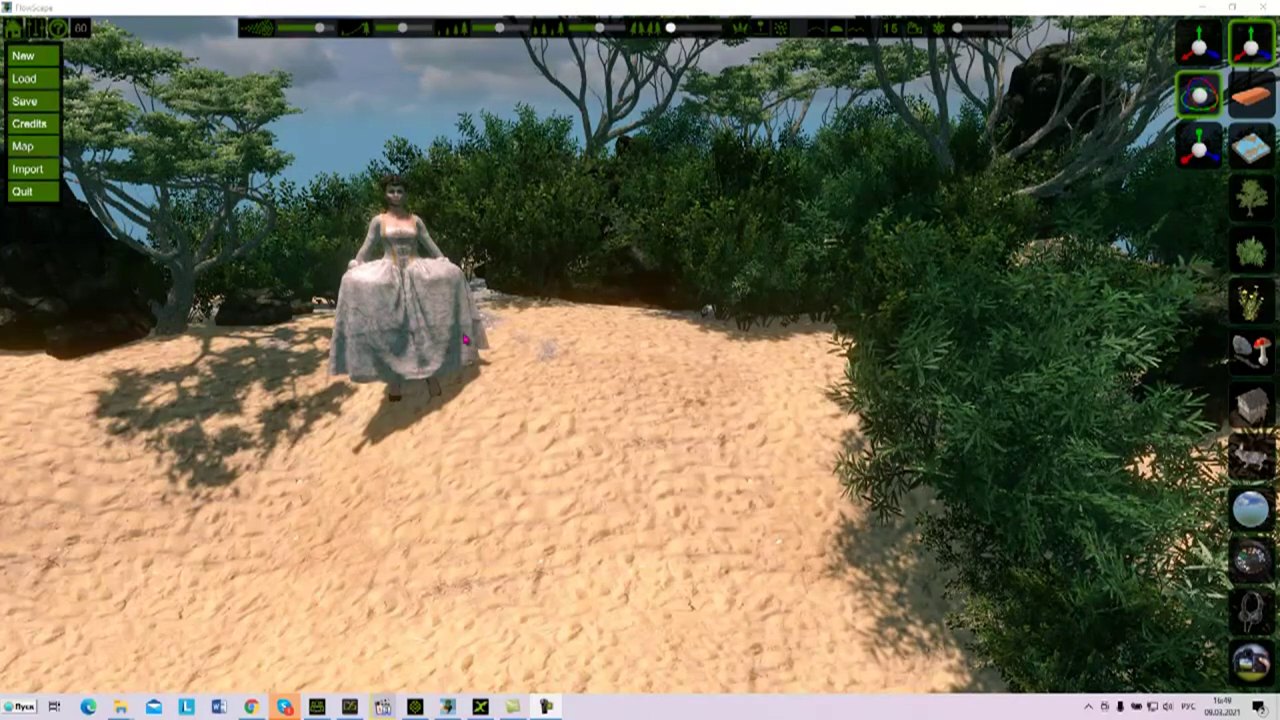
Switch to iClone 3DXchange 7, import the Avatar7 file from the desktop and enlarge the window to full screen
left_click(482, 707)
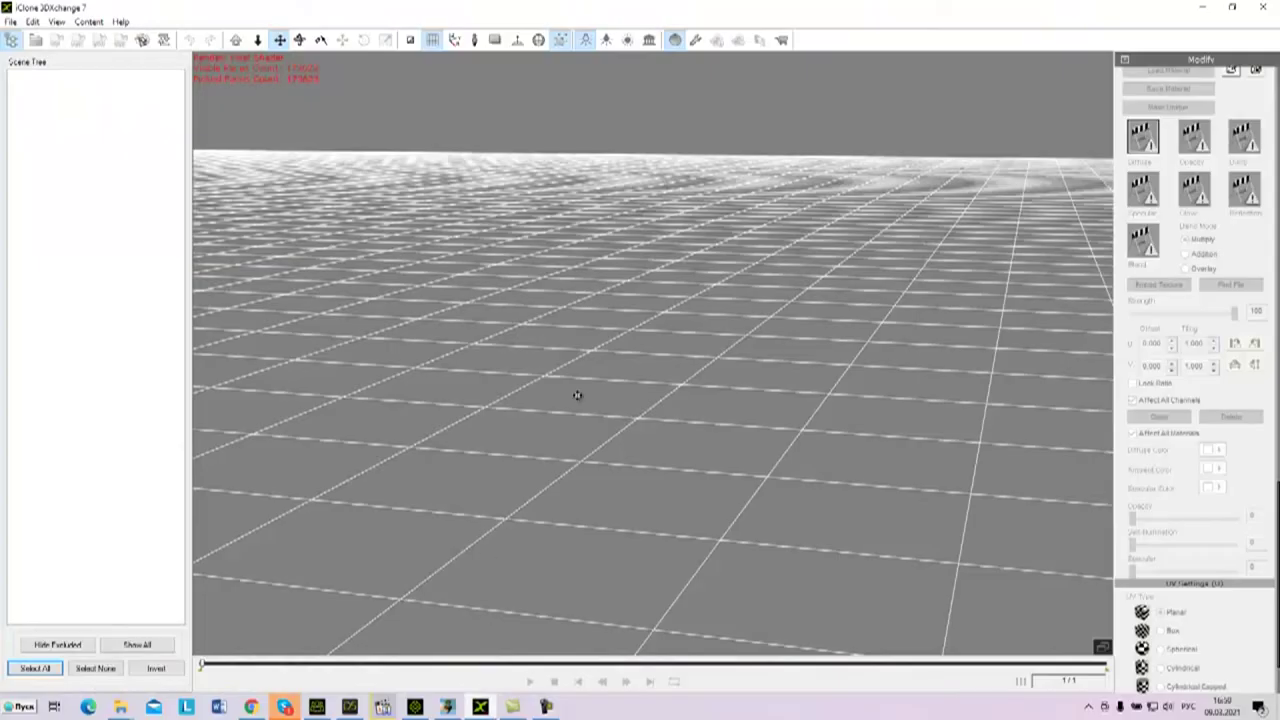
left_click(1236, 8)
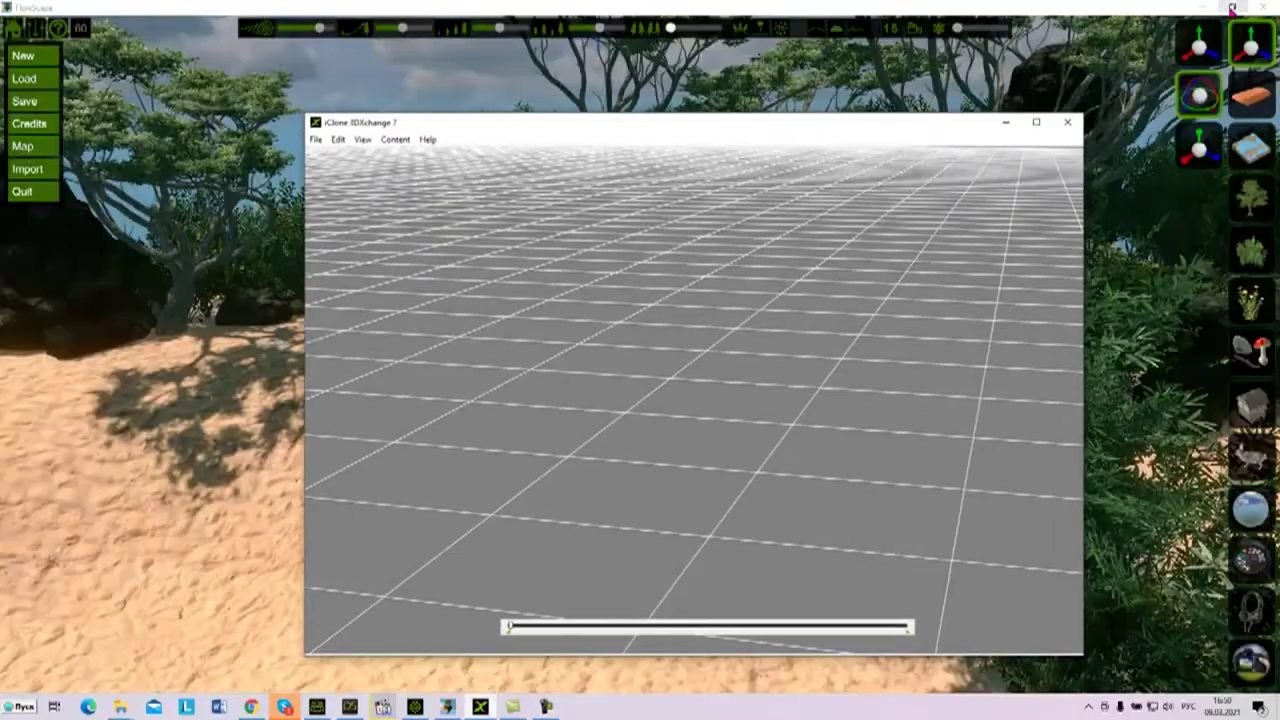
left_click(1203, 12)
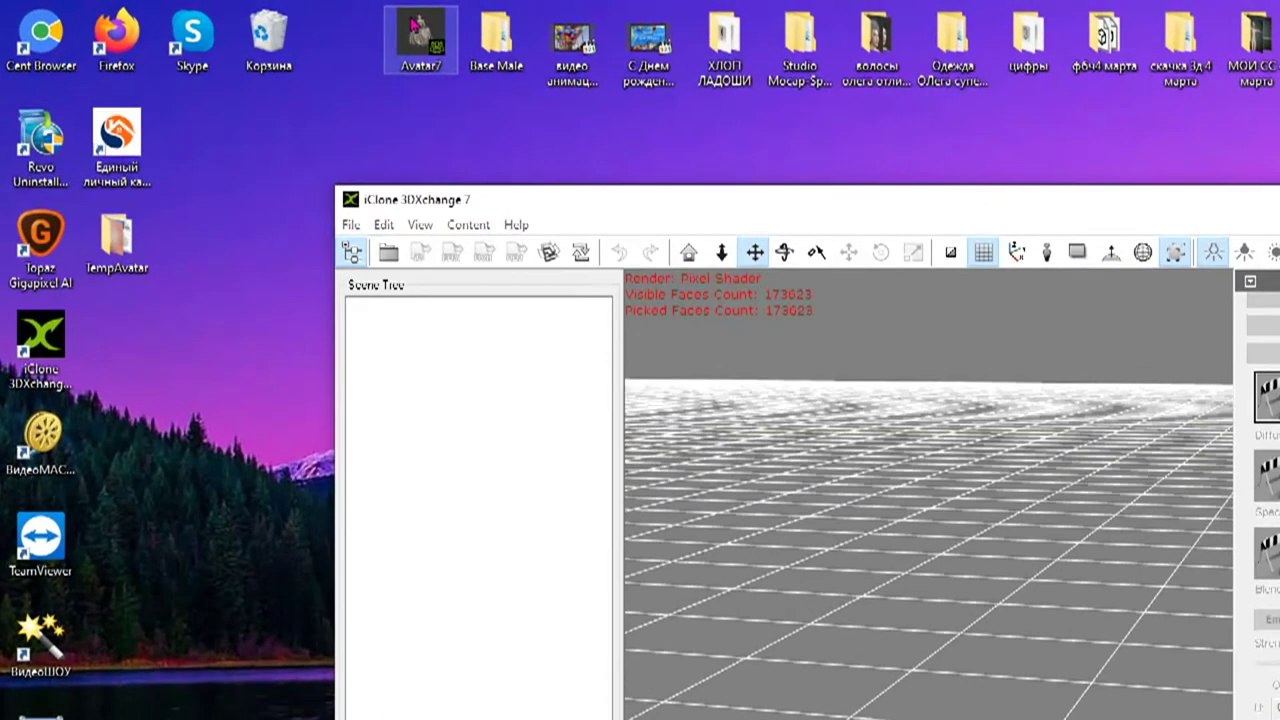
left_click_drag(415, 37, 869, 495)
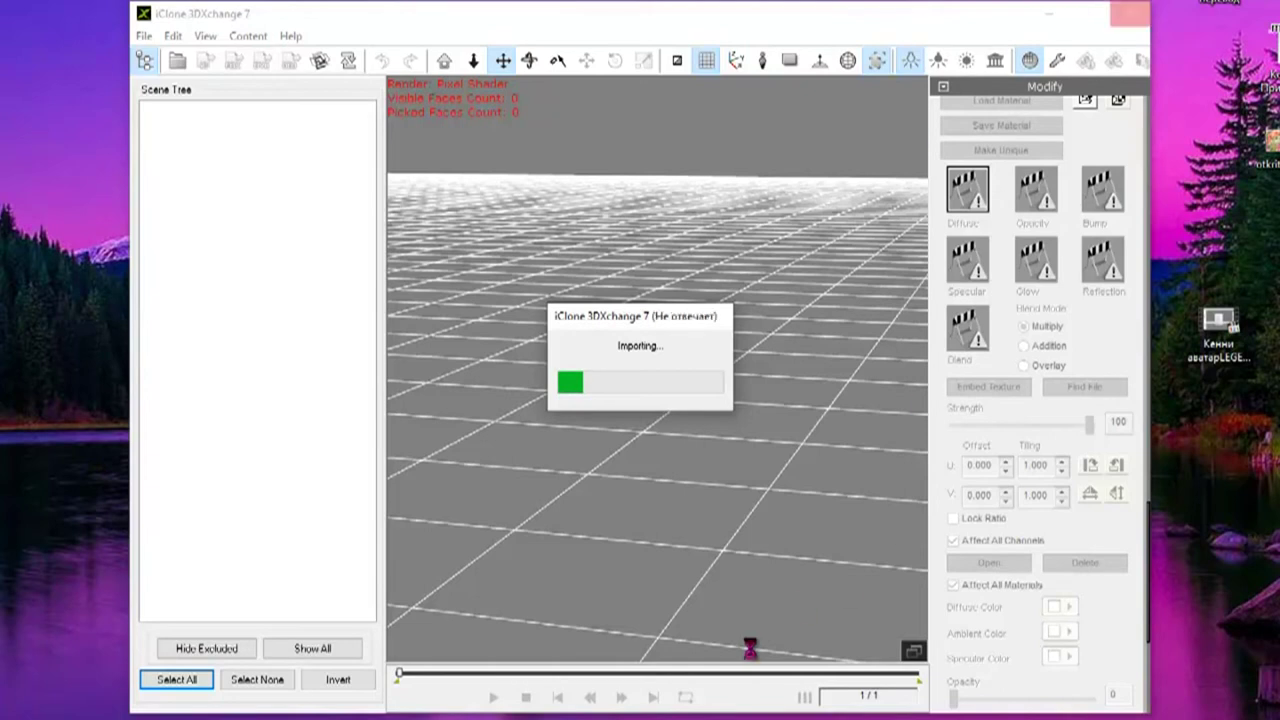
mouse_move(428, 719)
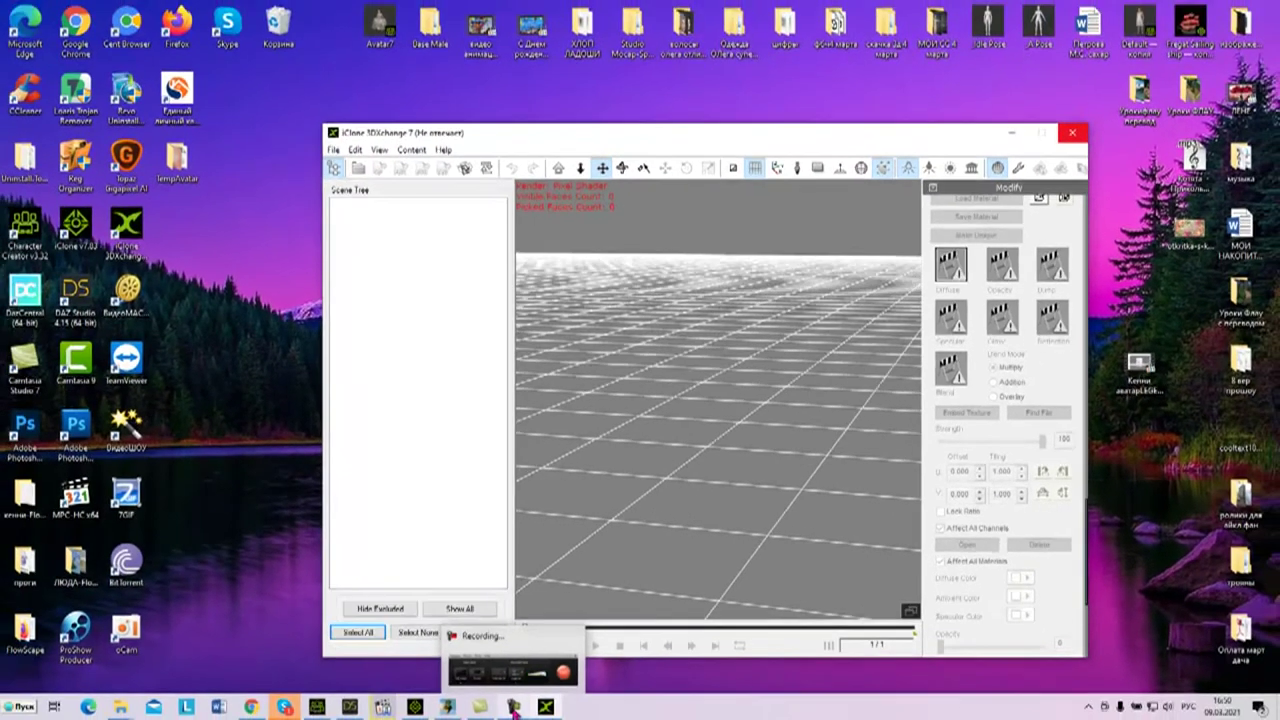
left_click(514, 706)
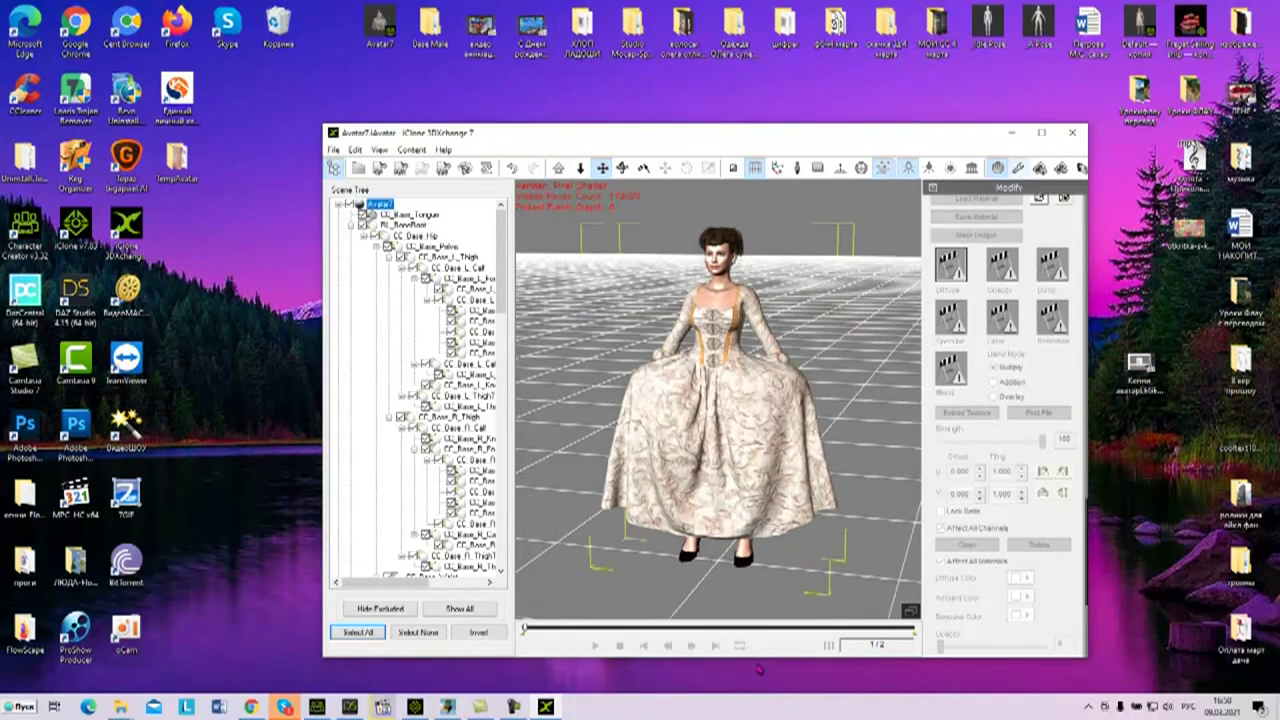
left_click(1042, 133)
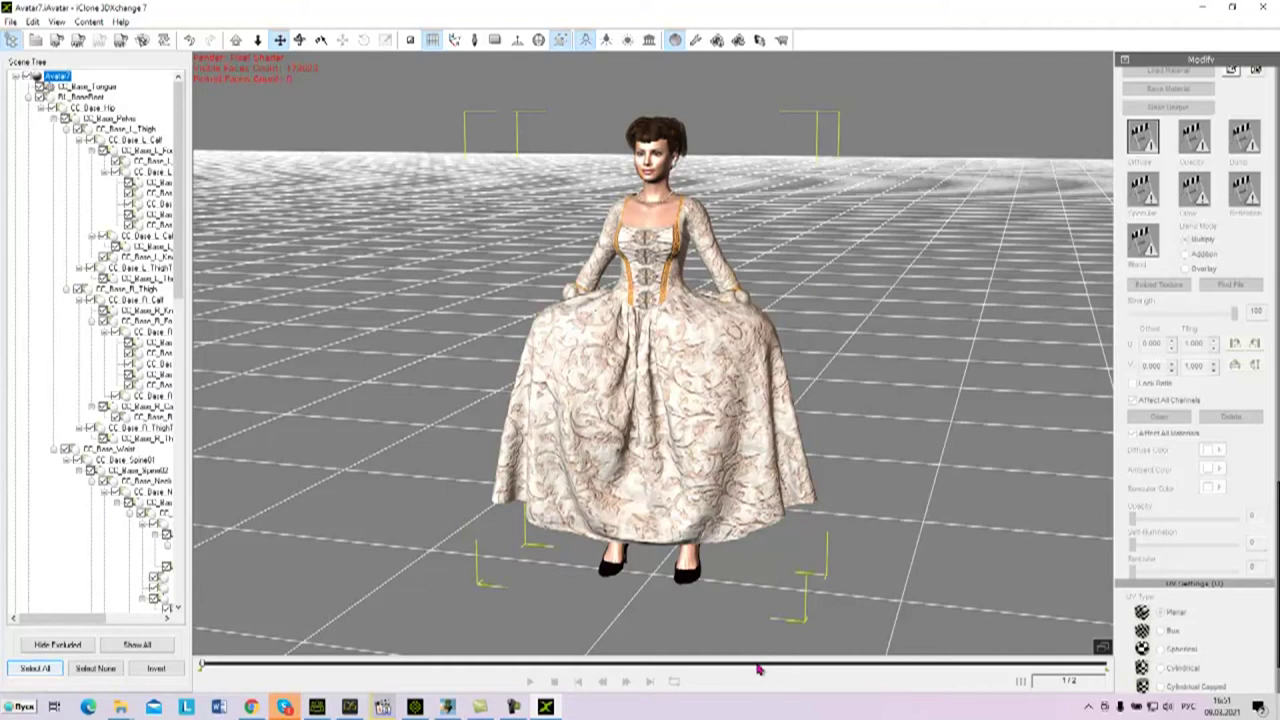
Select the avatar's whole scene tree and export it to the desktop as the Y-Up OBJ file Avatar7, with Export Selected Only enabled
key("ctrl+a")
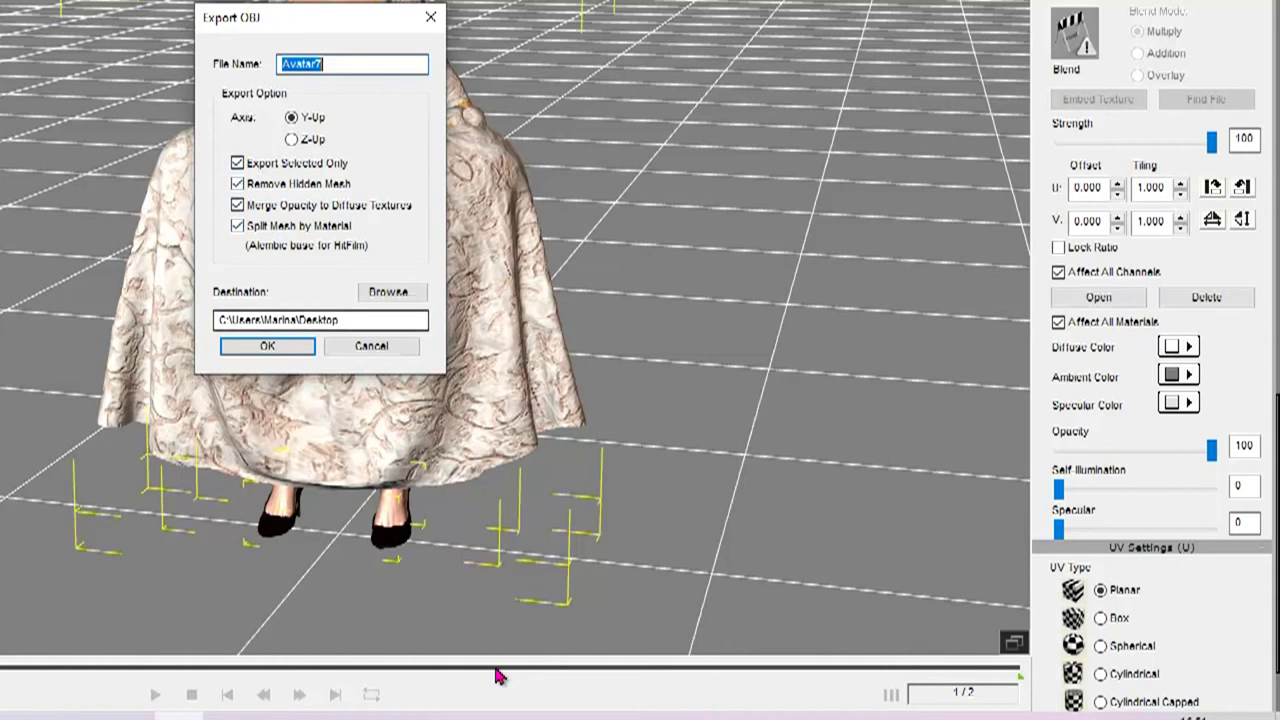
key("Return")
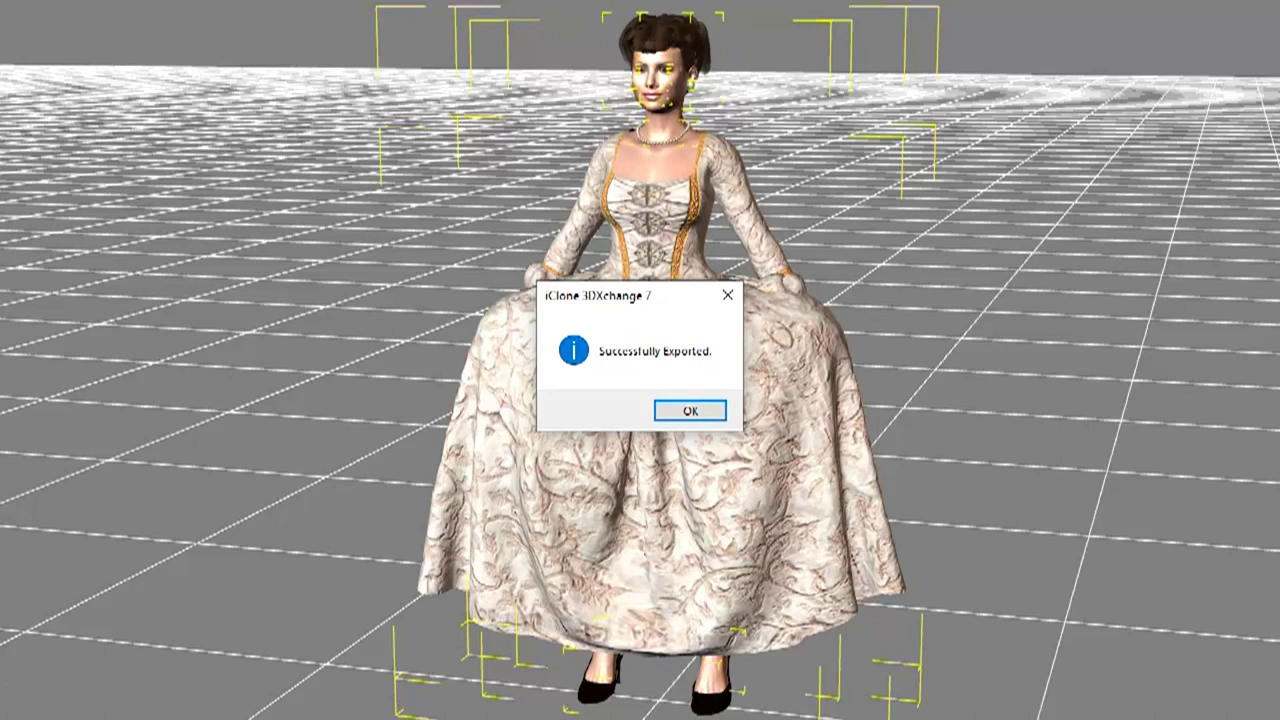
key("Return")
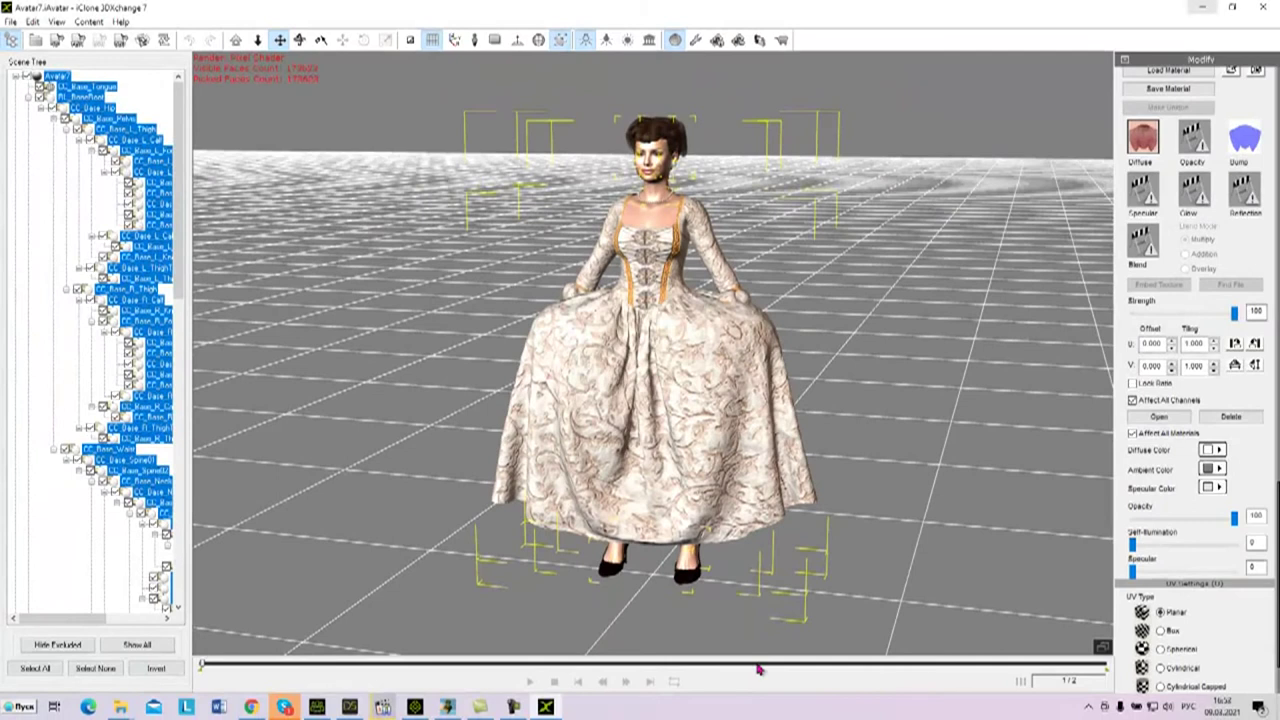
Examine the texture files in the exported Avatar7 folder on the desktop
left_click(1203, 8)
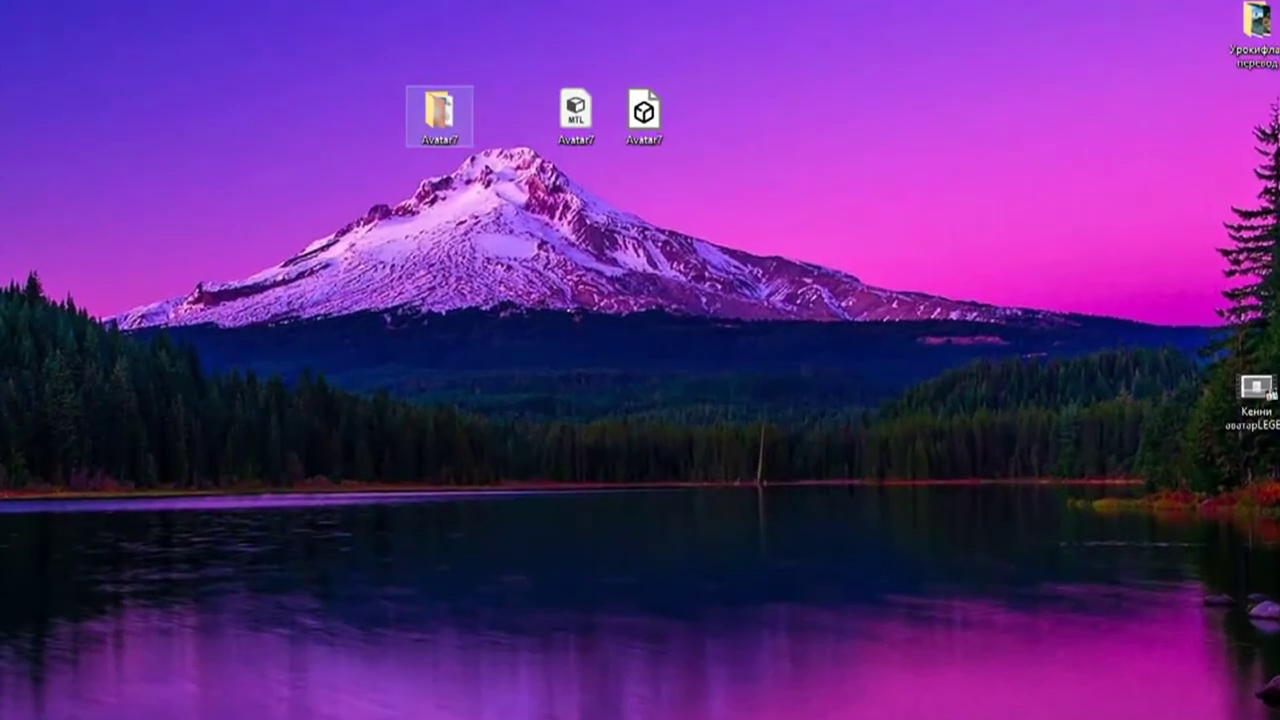
double_click(439, 114)
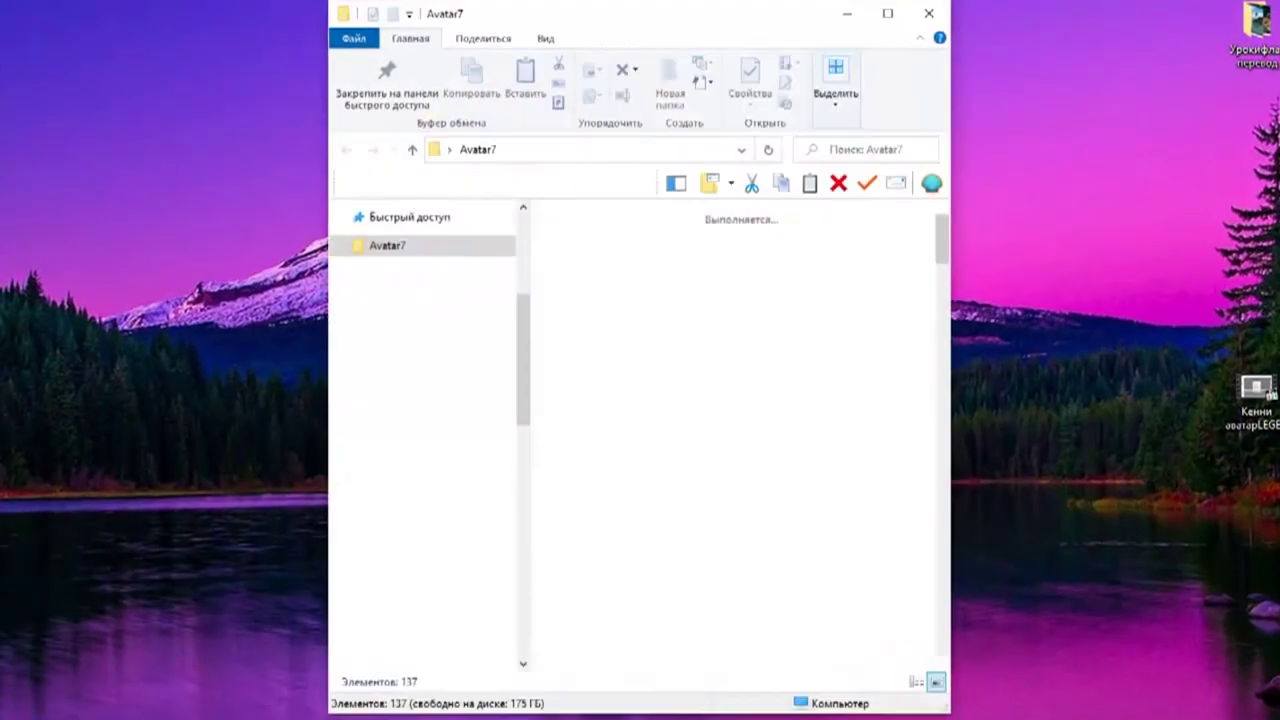
scroll(694, 375, "down", 9)
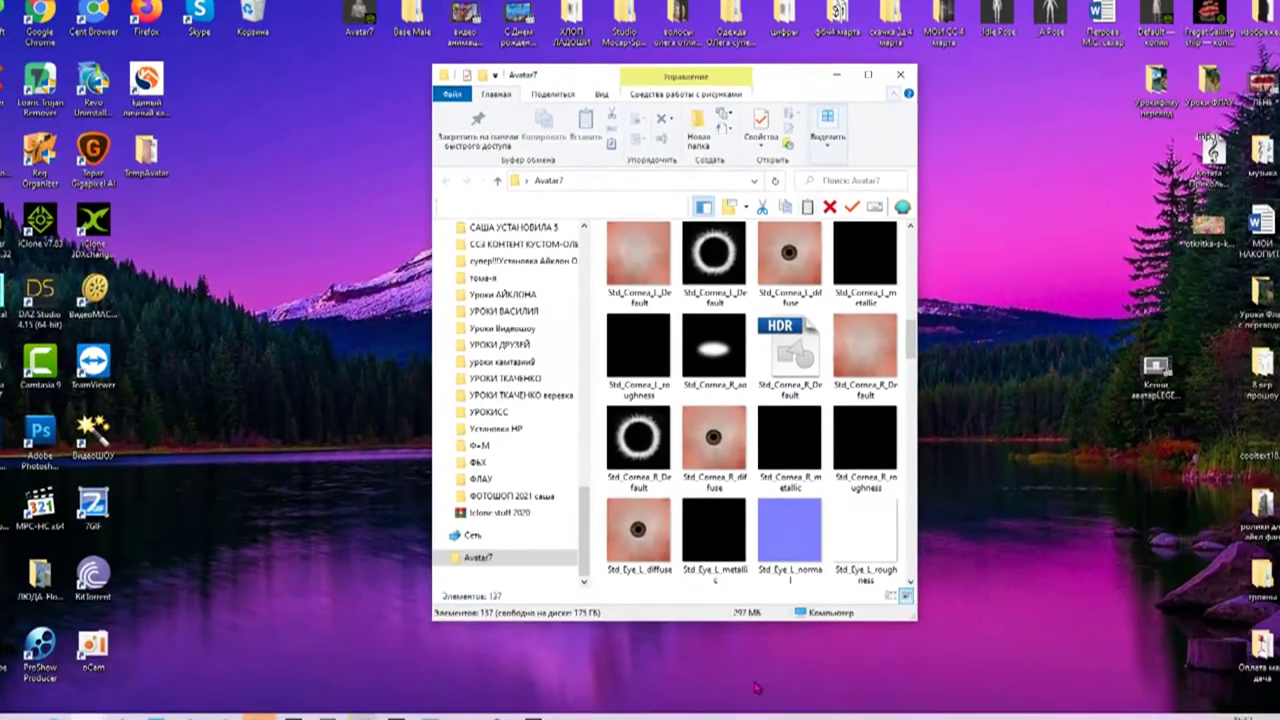
key("alt+F4")
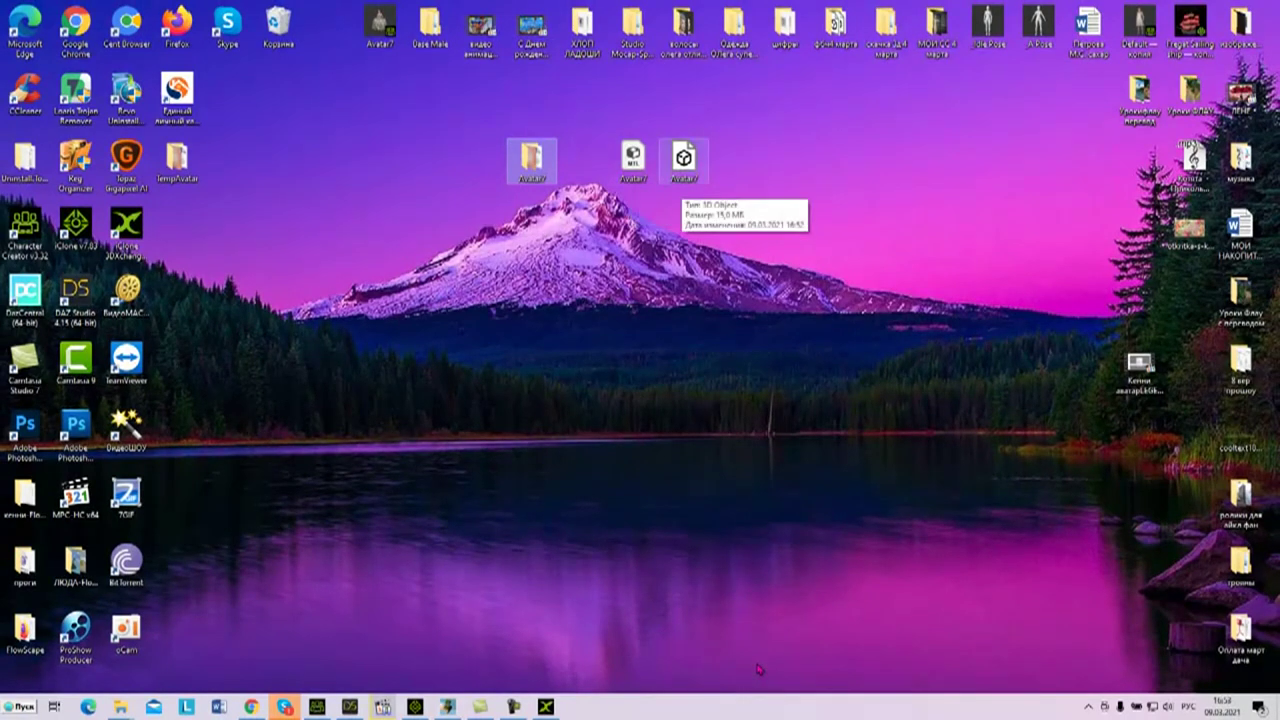
Move the exported Avatar7 OBJ and MTL files from the desktop into the Avatar7 texture folder
left_click(684, 158)
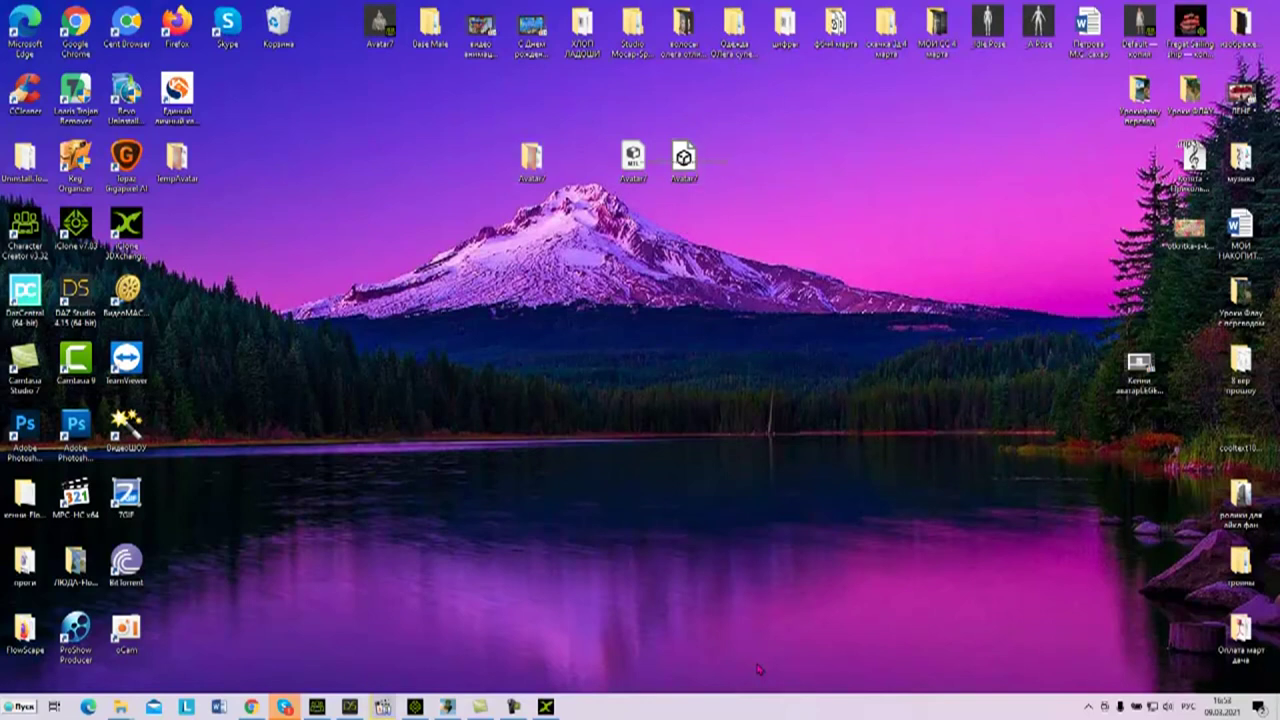
left_click(633, 158, "ctrl")
right_click(629, 168)
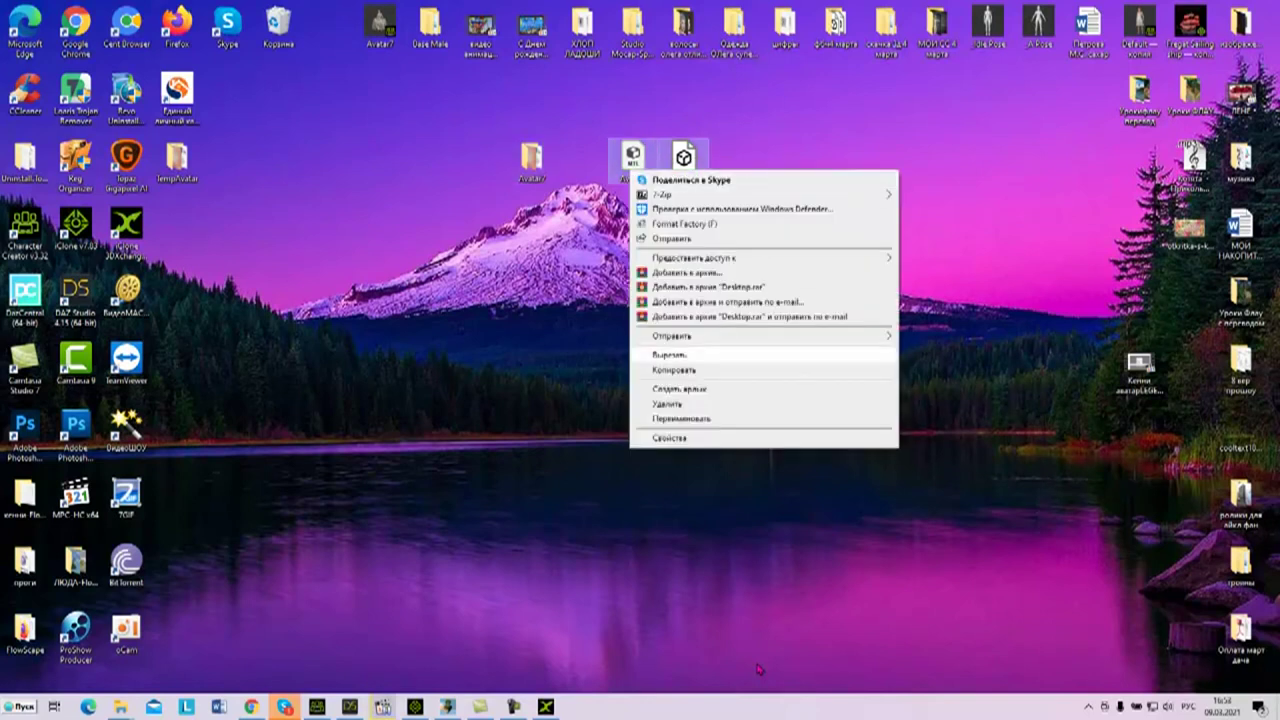
left_click(670, 354)
right_click(530, 165)
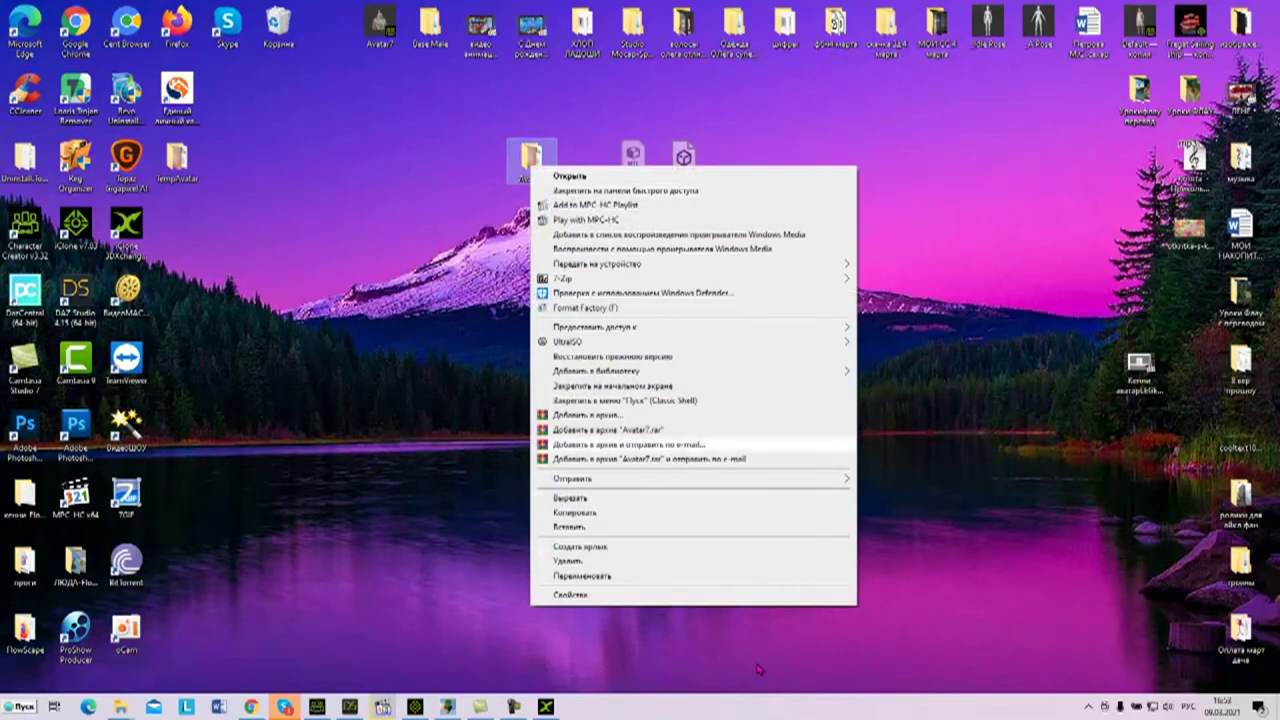
left_click(600, 527)
Switch to FlowScape and import the Avatar7 OBJ mesh from the desktop's Avatar7 folder into the beach scene
left_click(448, 706)
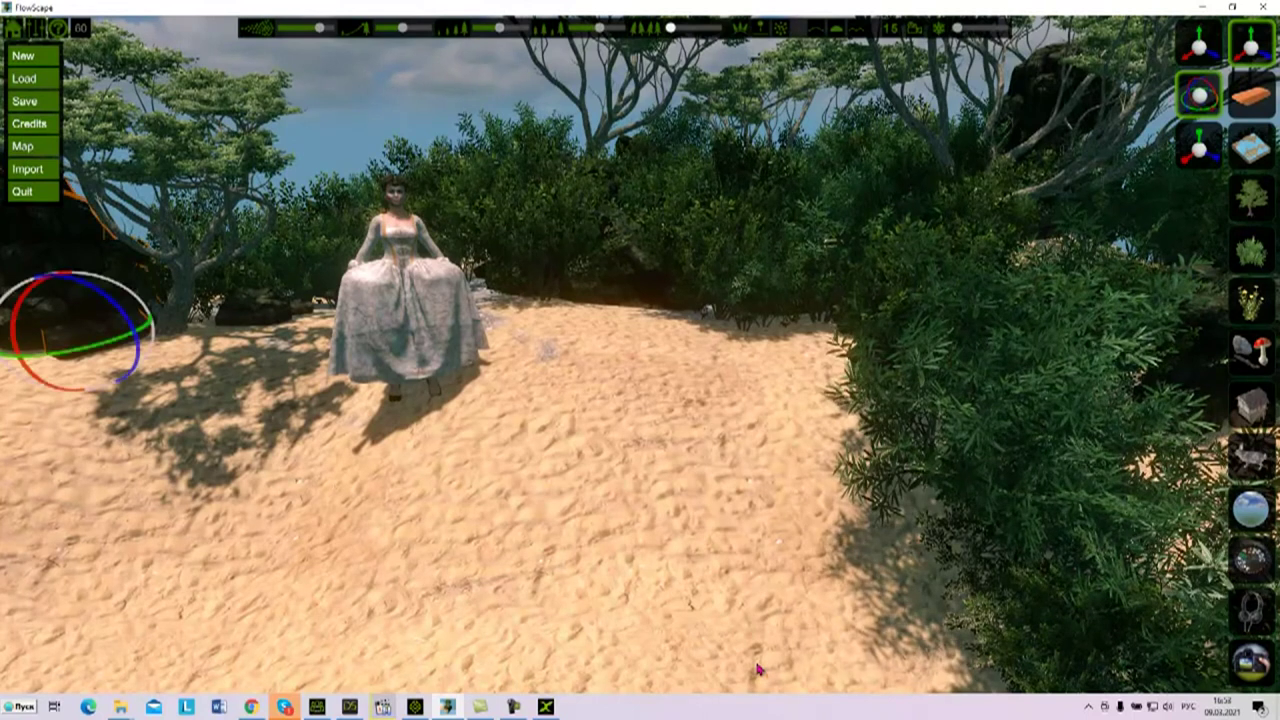
left_click(28, 169)
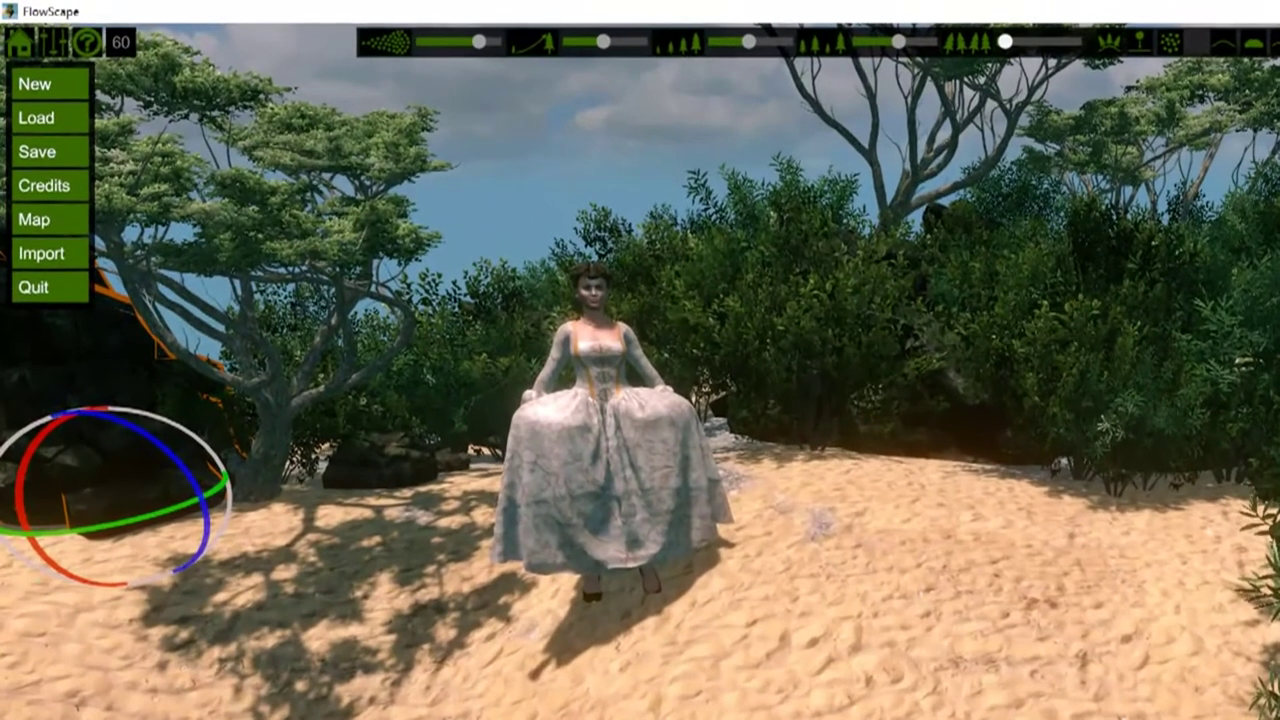
left_click(264, 603)
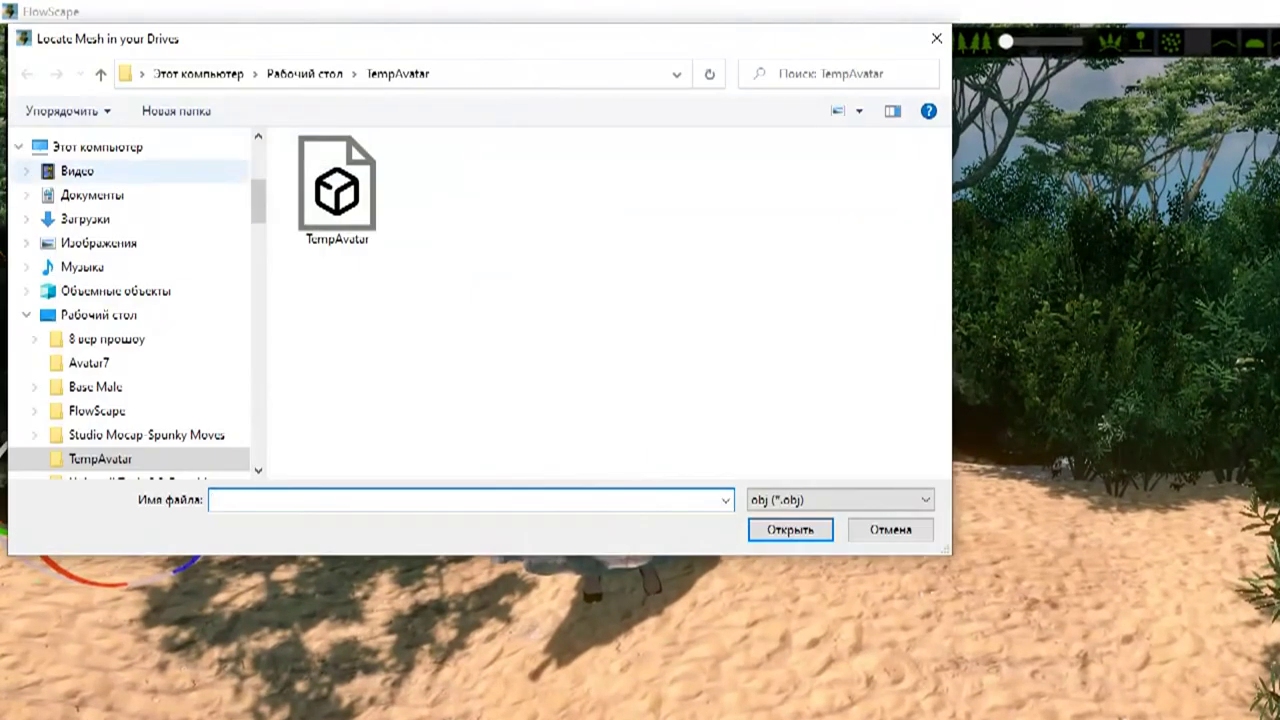
scroll(130, 300, "up", 4)
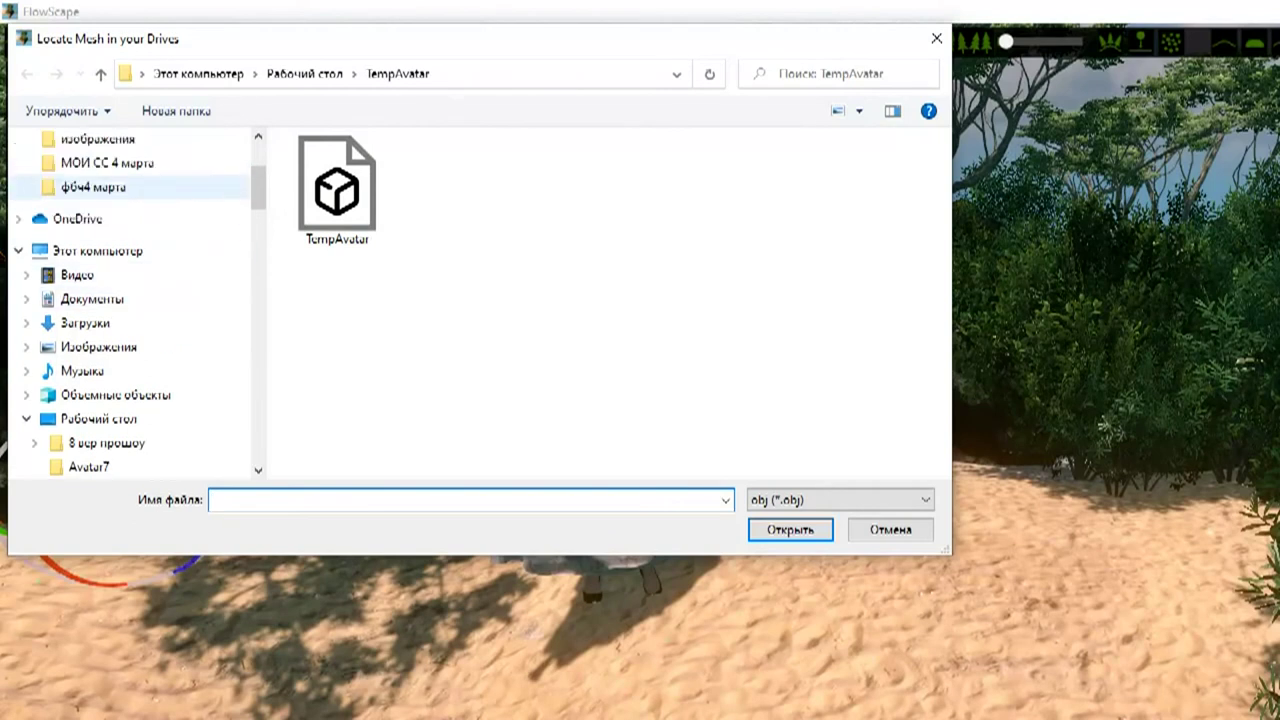
left_click(99, 179)
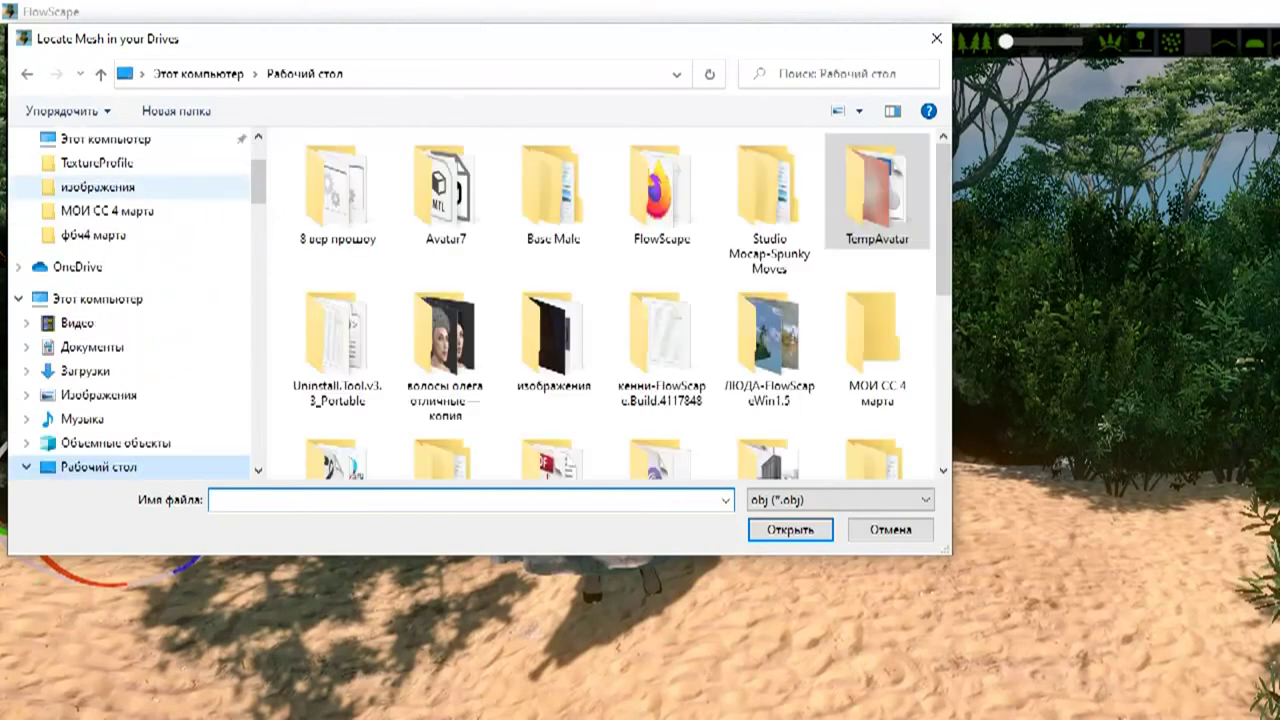
double_click(445, 192)
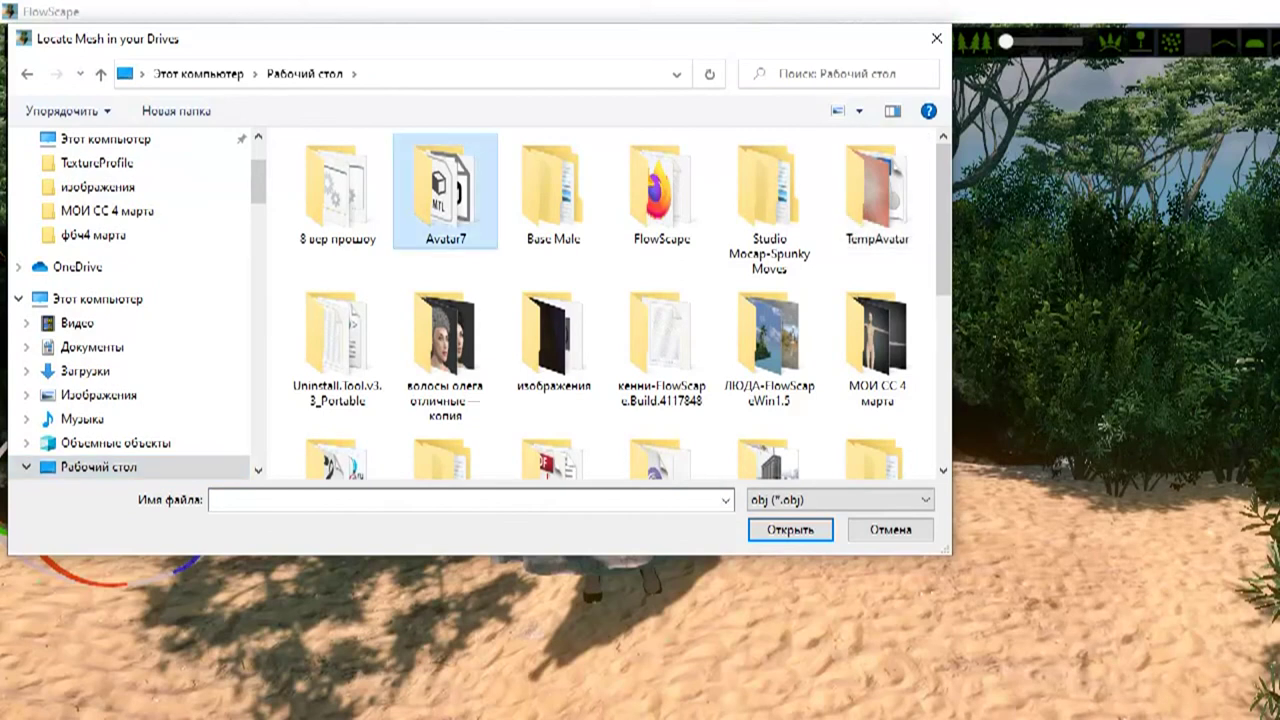
left_click(337, 190)
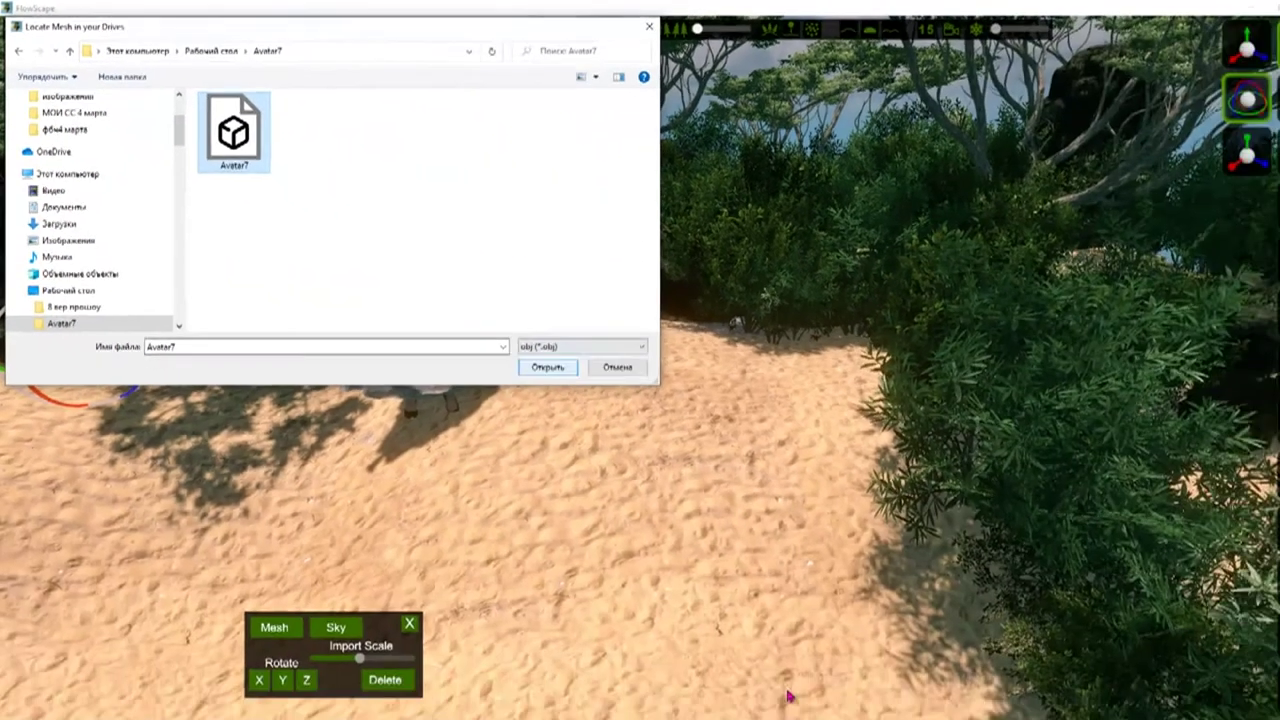
key("Return")
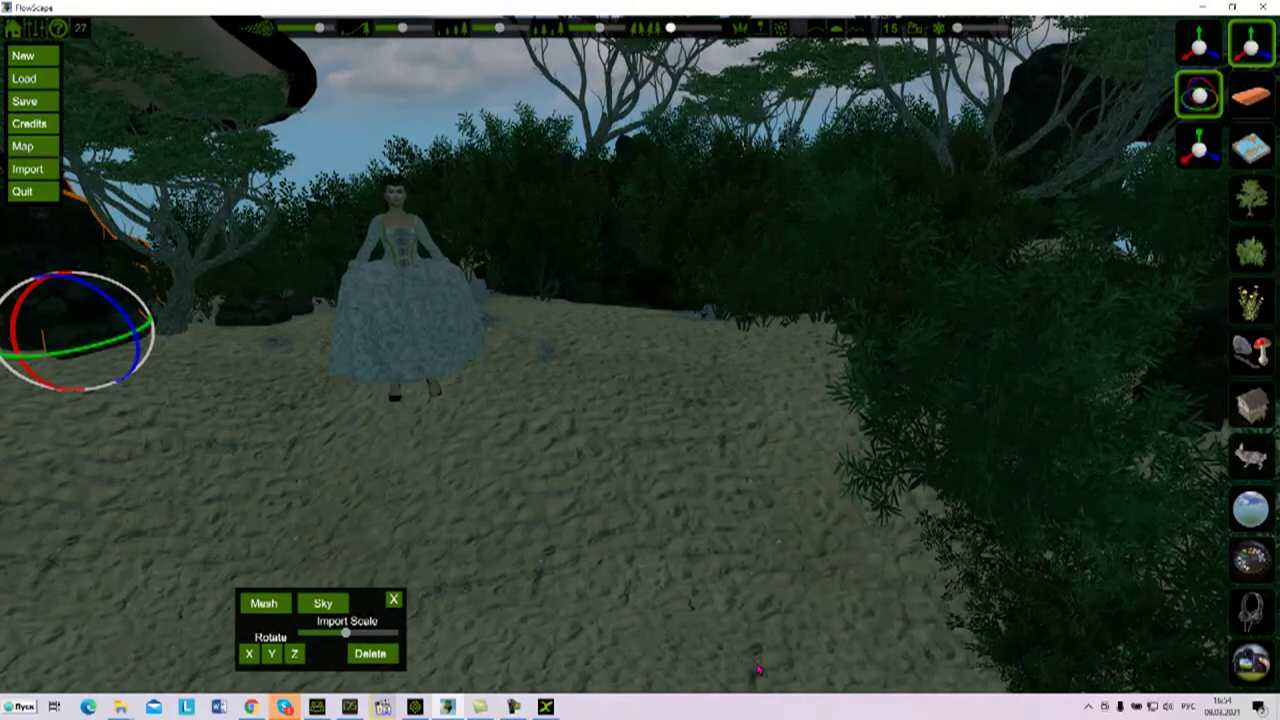
Scale the imported avatar down uniformly and move it forward out of the bushes behind the sand
key("w")
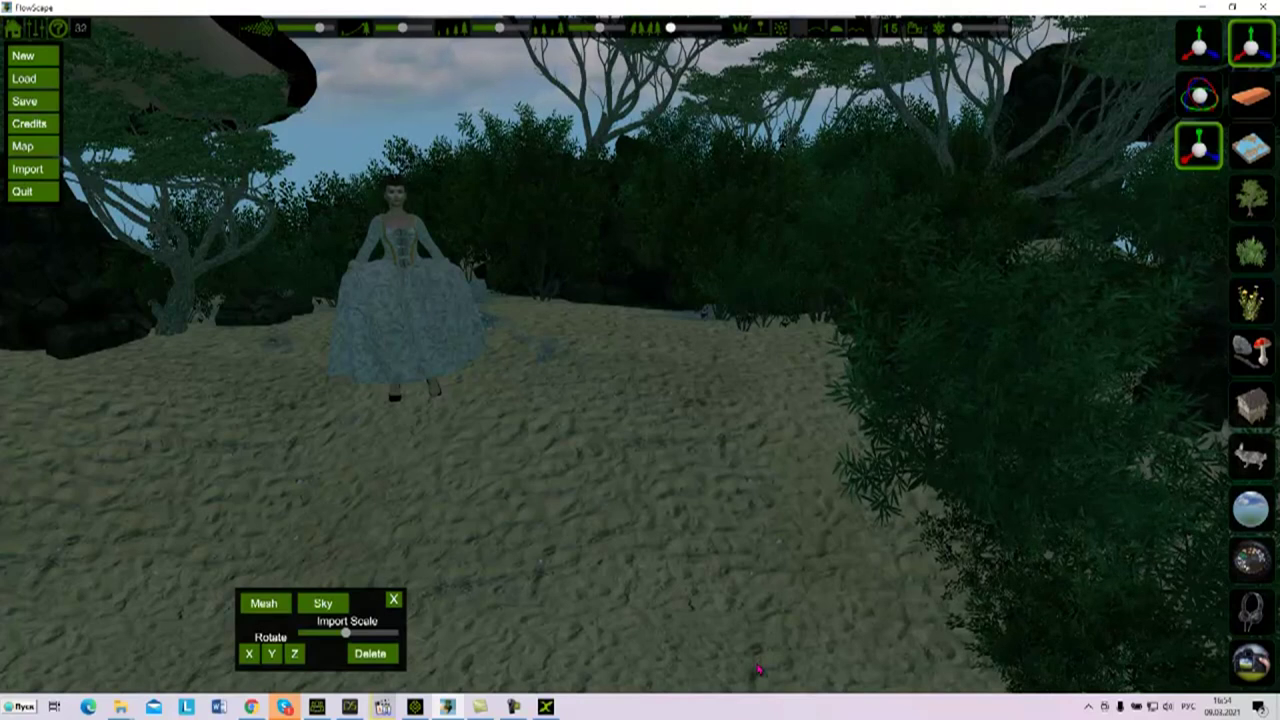
left_click_drag(647, 307, 580, 343)
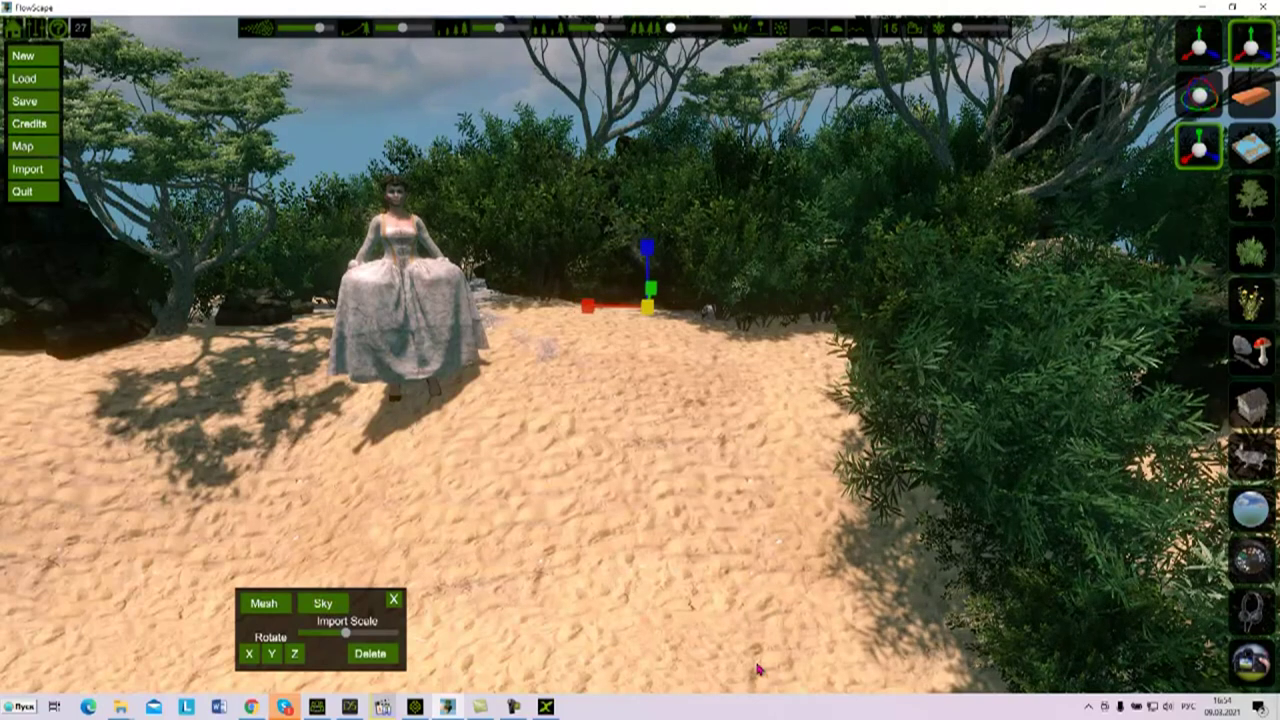
key("Escape")
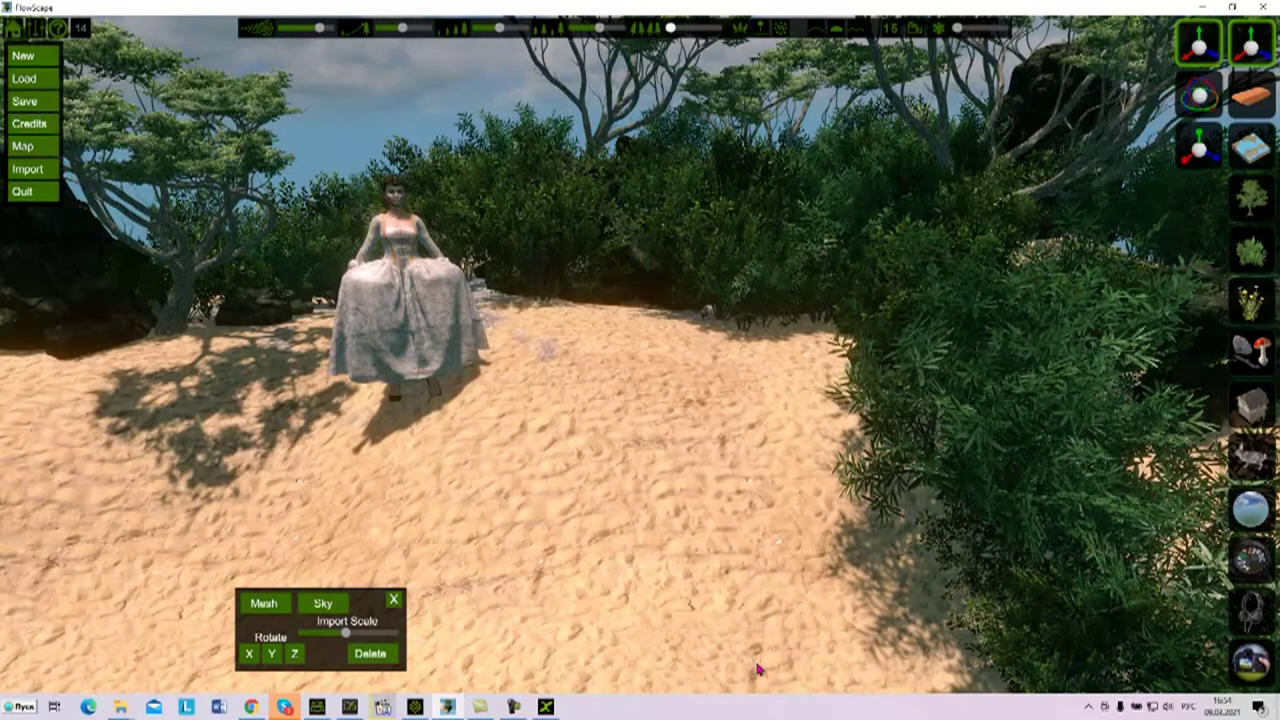
left_click(603, 282)
left_click_drag(597, 323, 587, 352)
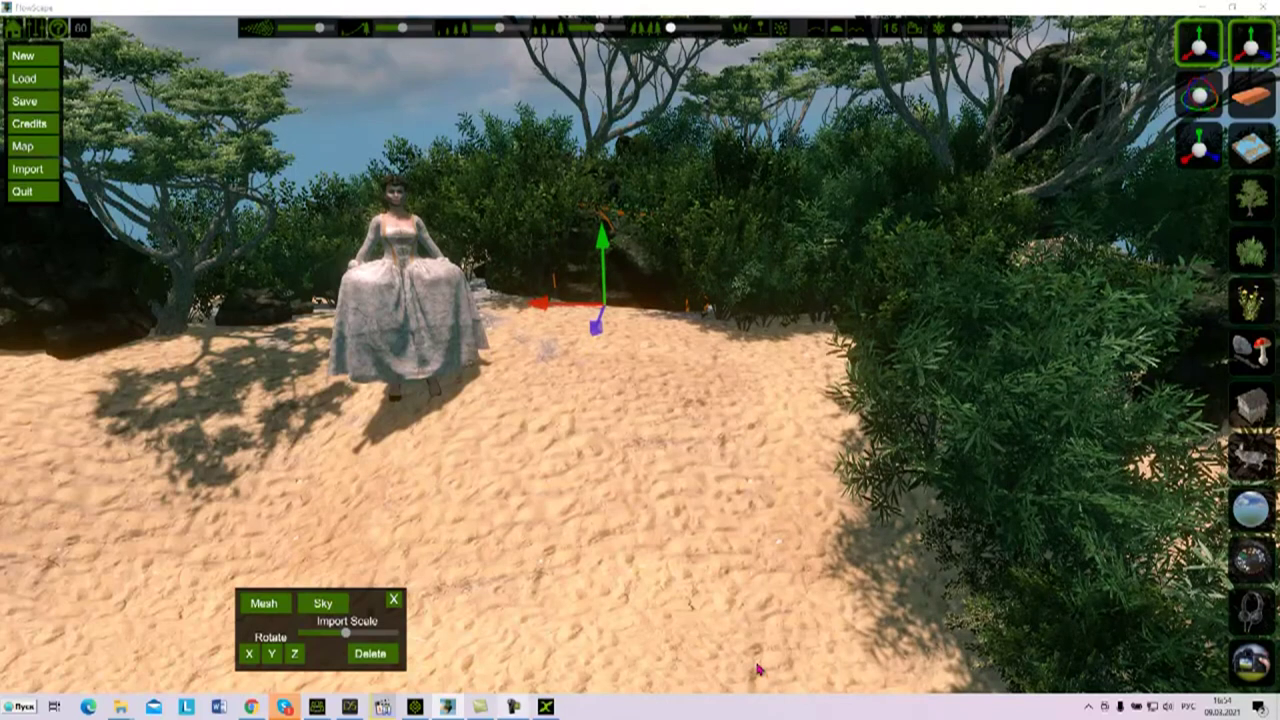
key("F9")
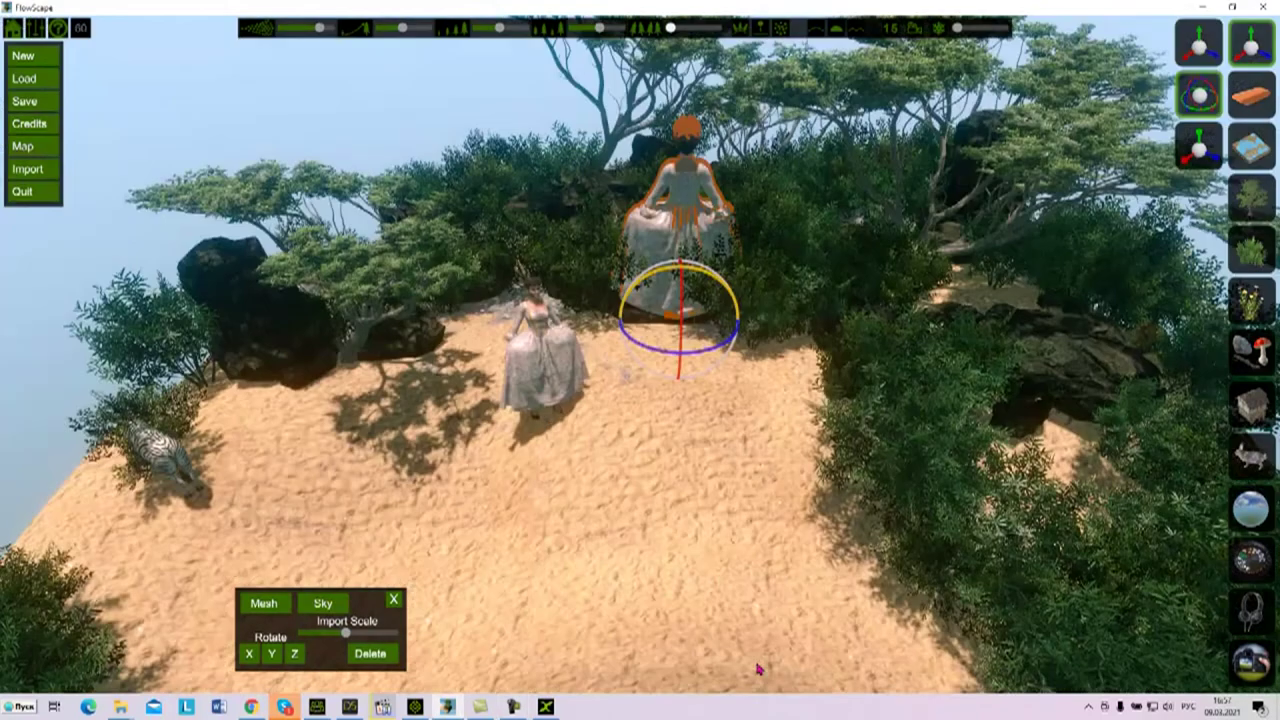
Rotate the imported avatar to face the camera and move it forward onto the sand beside the other woman
left_click_drag(680, 353, 829, 333)
left_click(1199, 44)
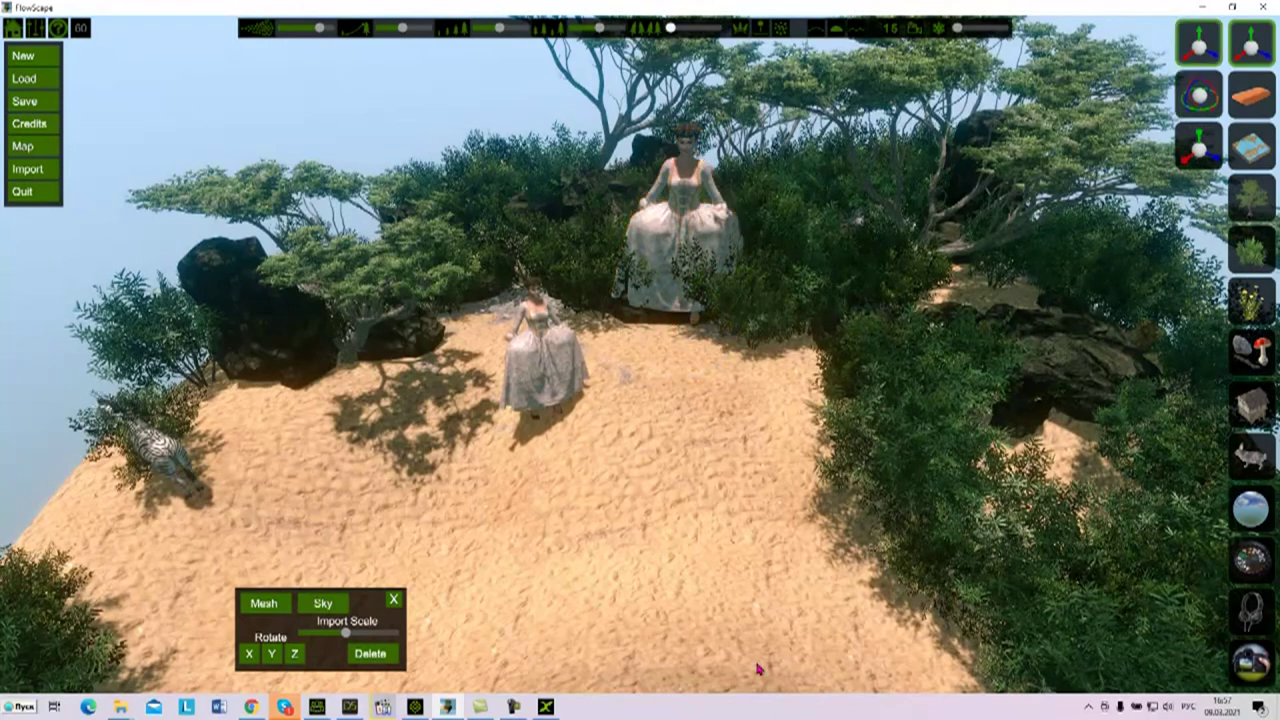
left_click(682, 258)
left_click_drag(680, 354, 683, 422)
key("Down")
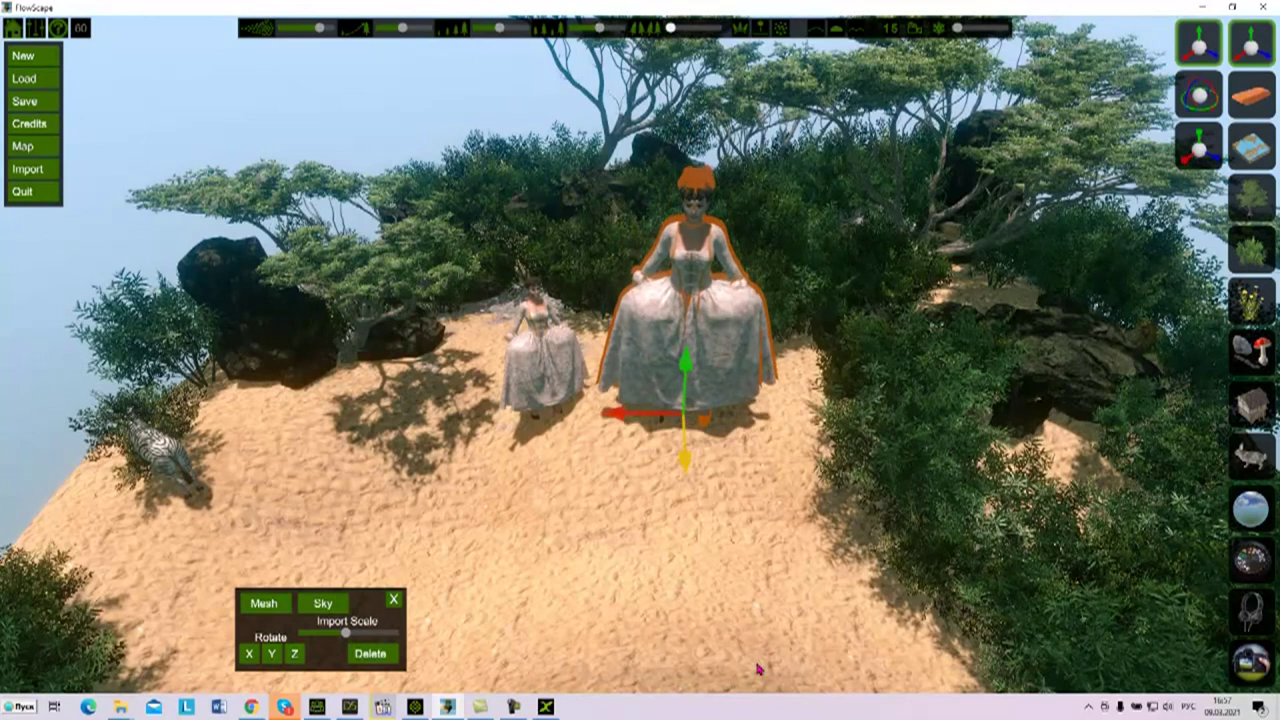
Scale the imported avatar down uniformly to roughly the size of the woman beside it
left_click(1199, 146)
key("Tab")
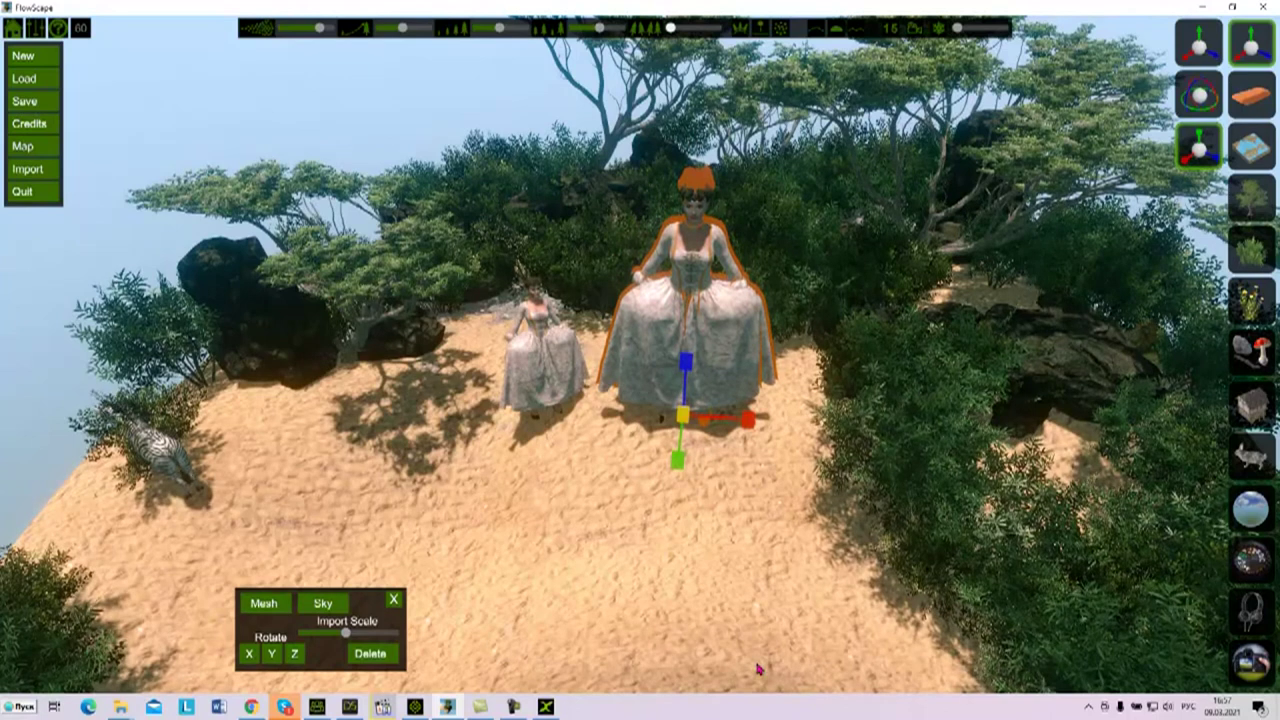
left_click_drag(683, 414, 655, 416)
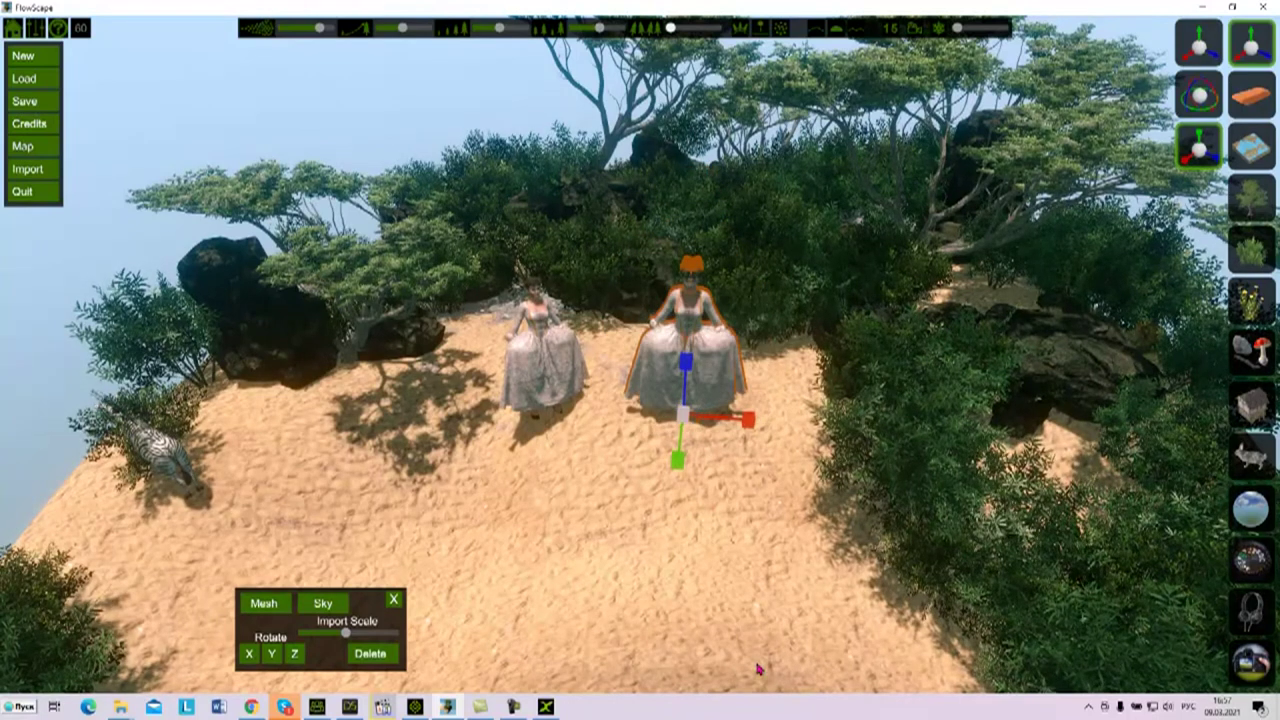
Rotate the imported avatar around its vertical axis to face the camera, deselect it and inspect both women up close
left_click(1199, 95)
left_click(685, 380)
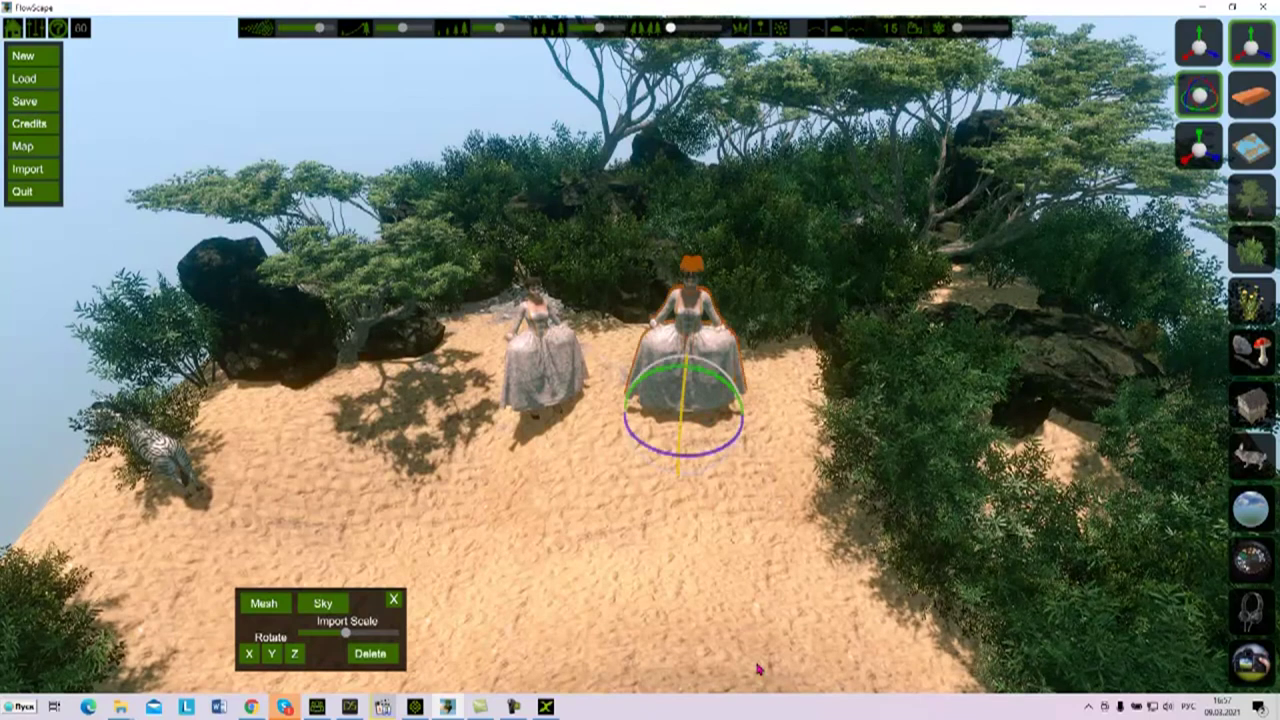
left_click_drag(682, 430, 683, 410)
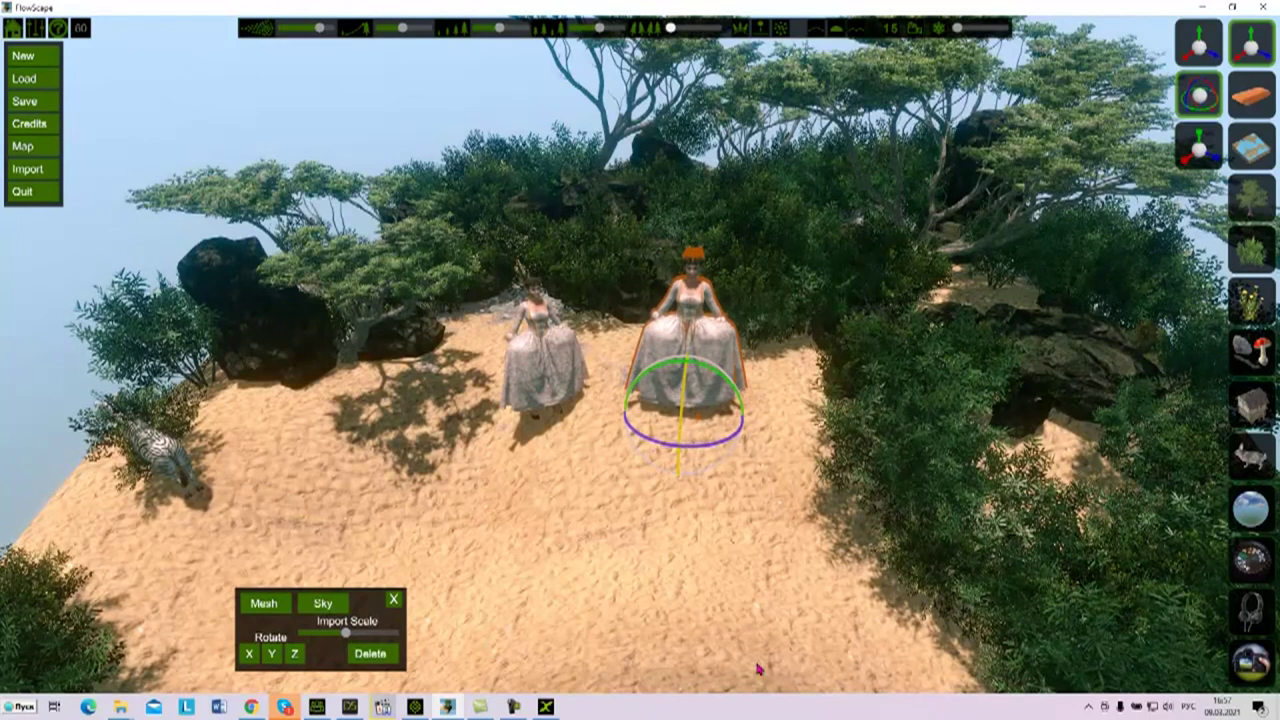
key("Tab")
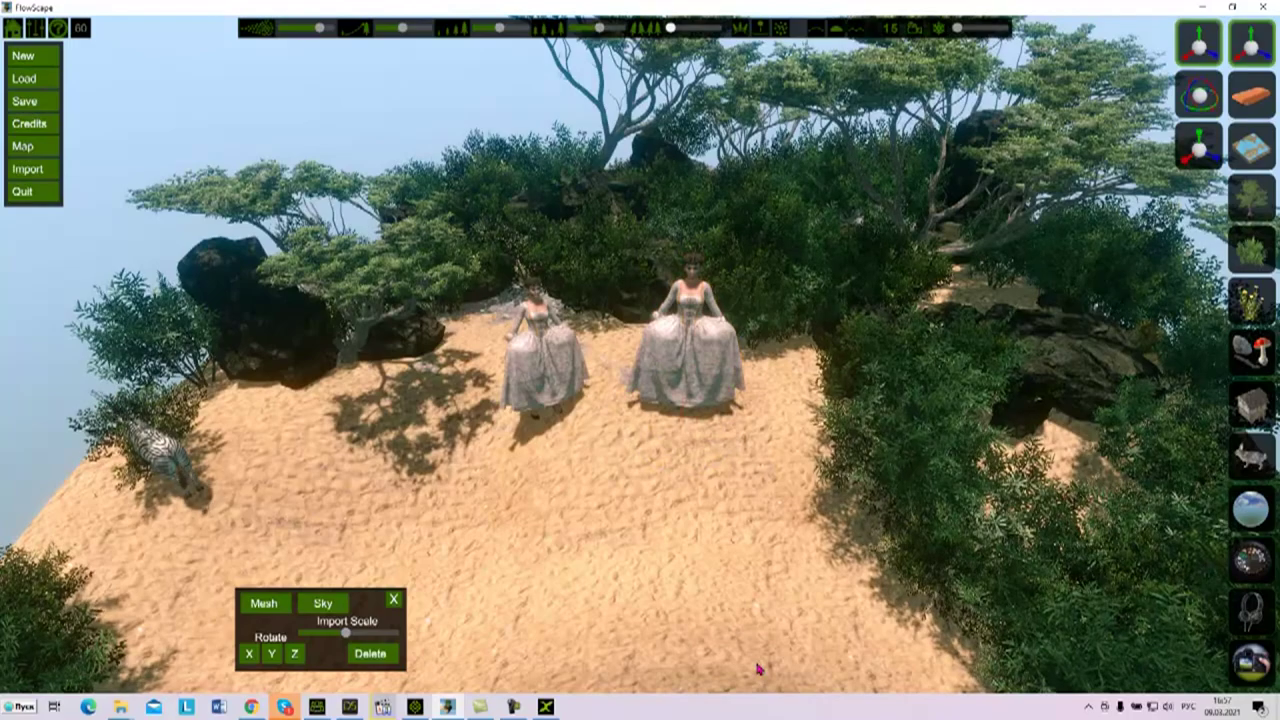
key("w")
key("w")
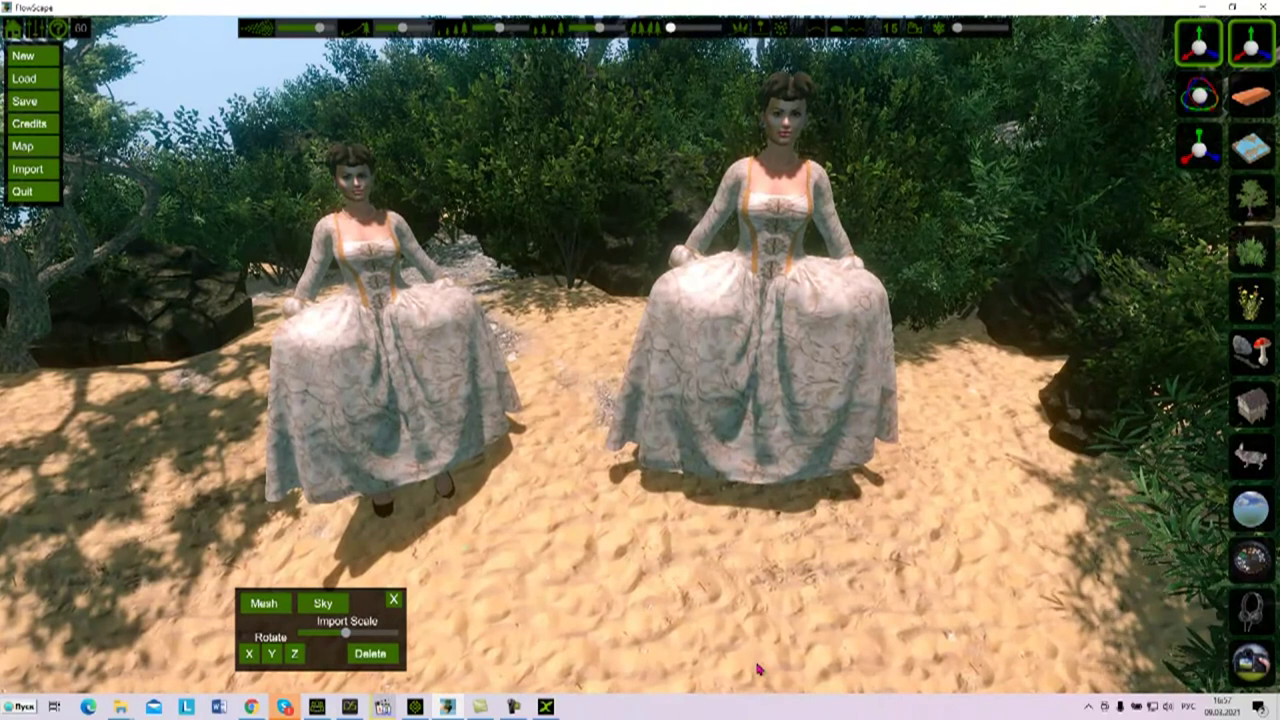
key("w")
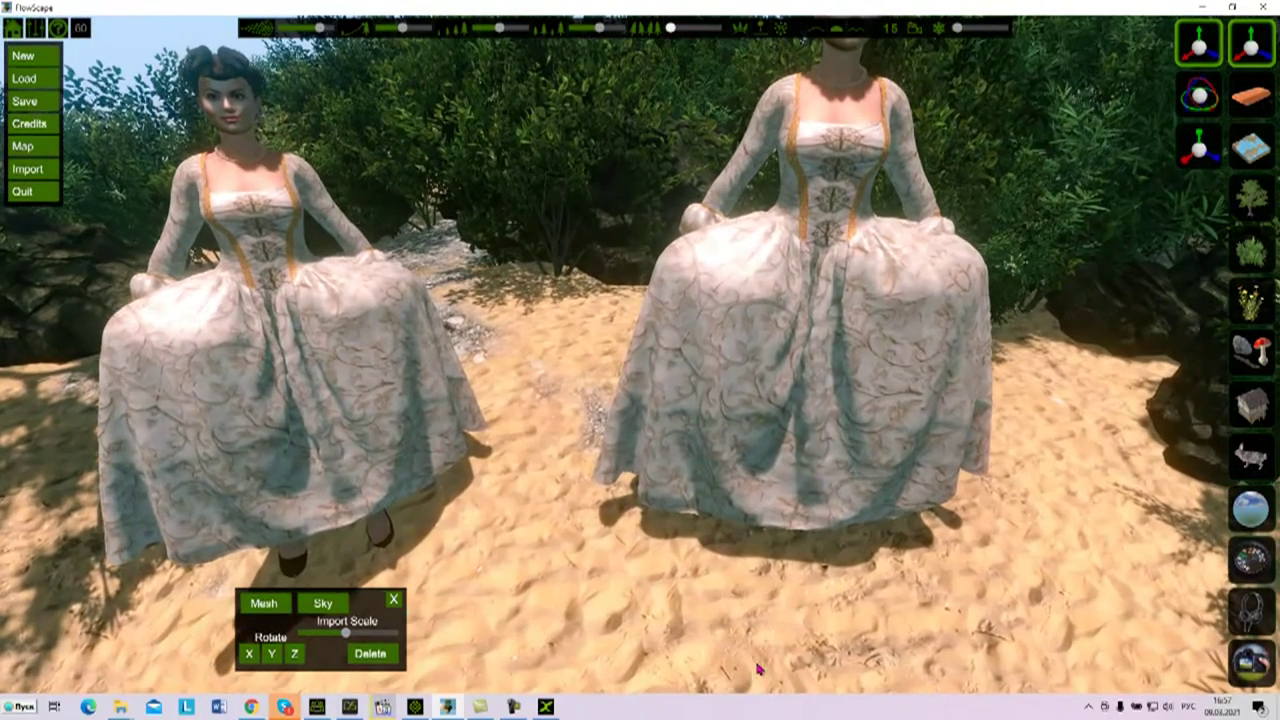
key("s")
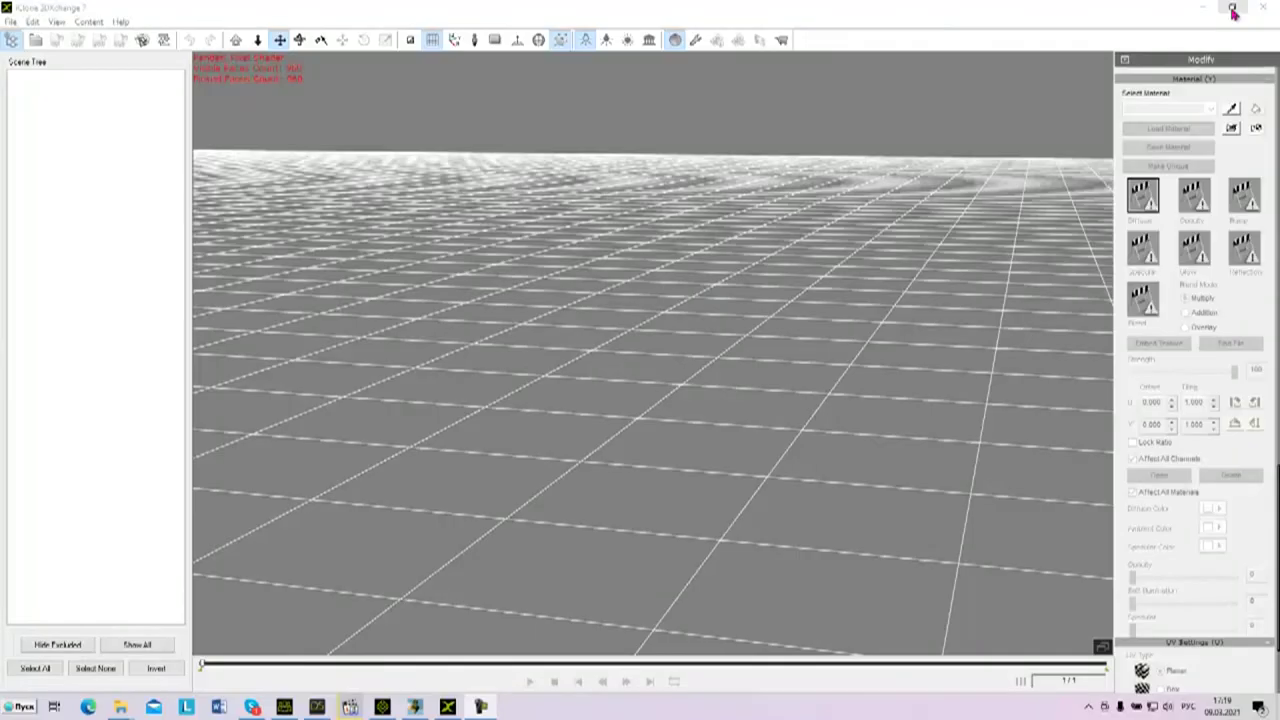
Switch to 3DXchange and load the EasterBasket prop into its scene from the ПАСХА folder
left_click(1232, 8)
left_click_drag(580, 73, 808, 110)
left_click_drag(275, 300, 760, 350)
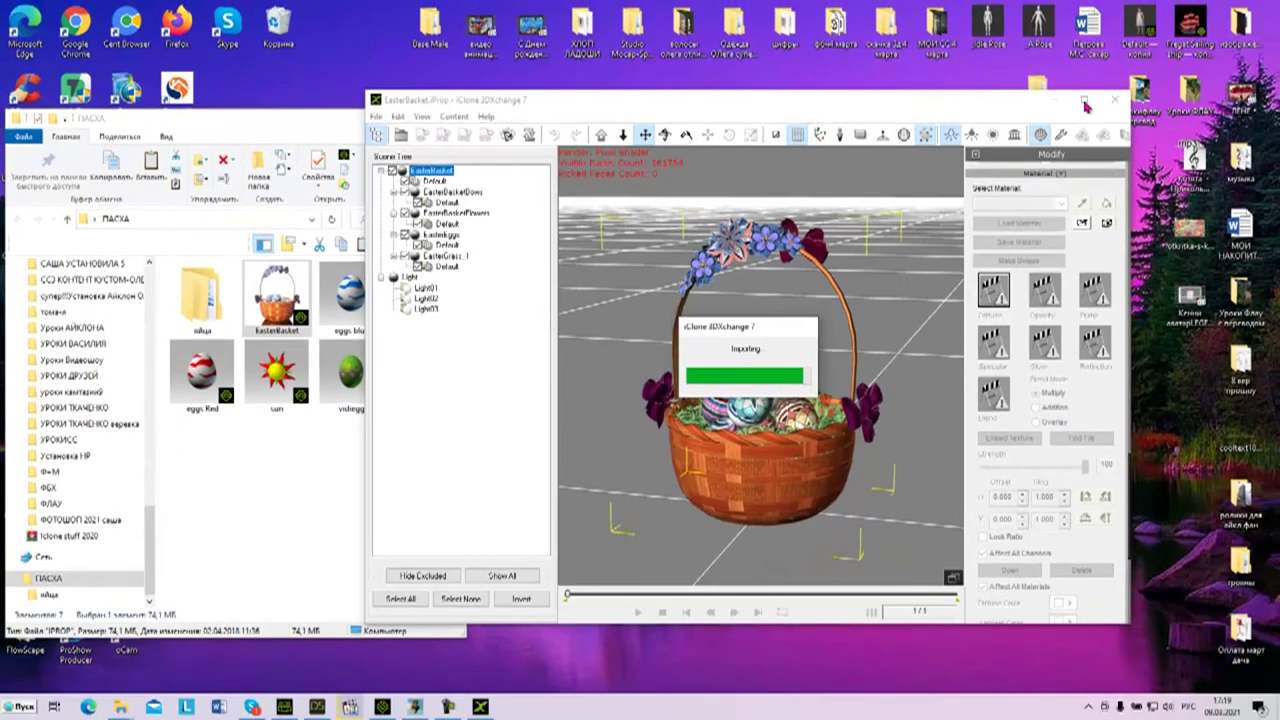
left_click(1085, 101)
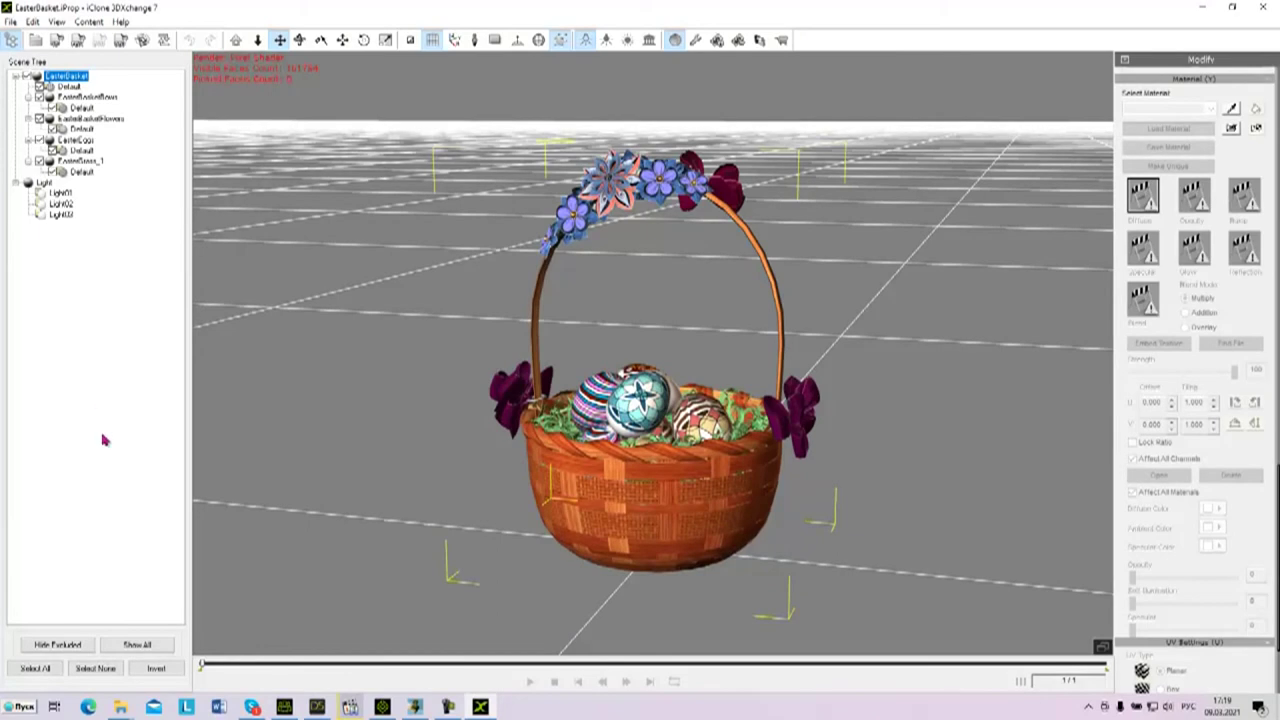
Select all parts of the basket and export them to the desktop as a Y-Up OBJ named EasterBasket
left_click(35, 668)
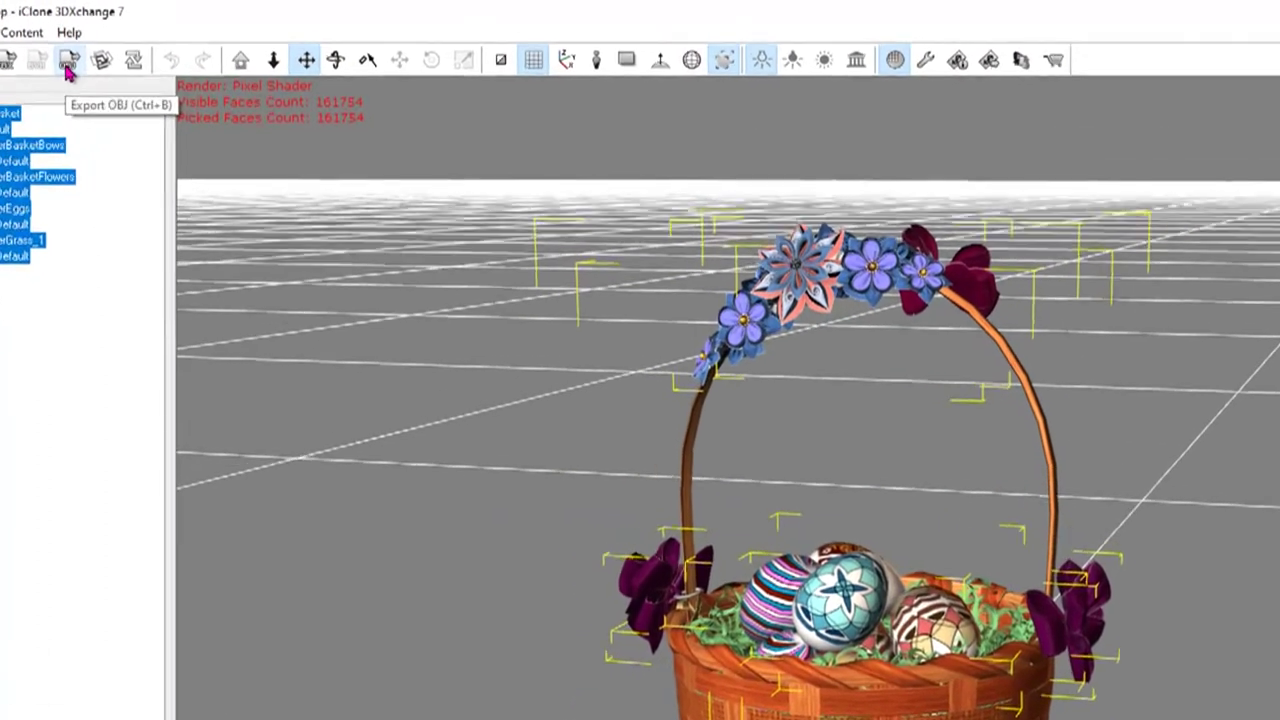
left_click(120, 40)
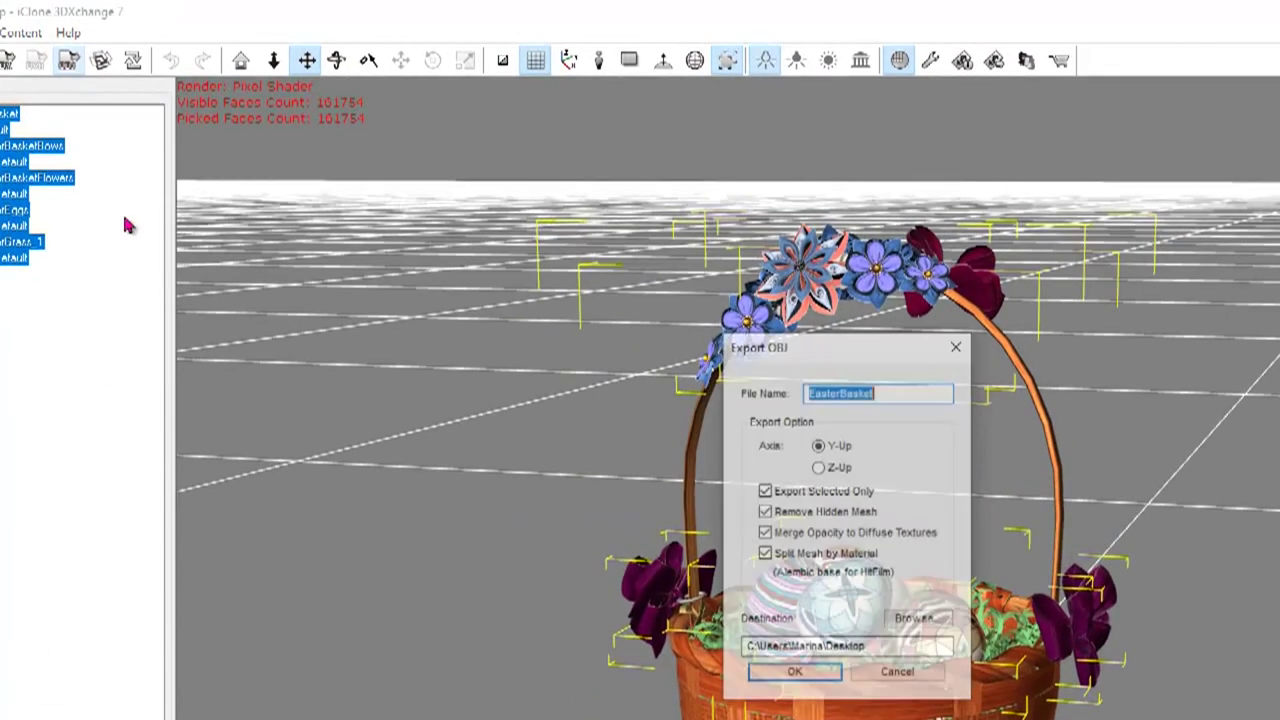
left_click(794, 674)
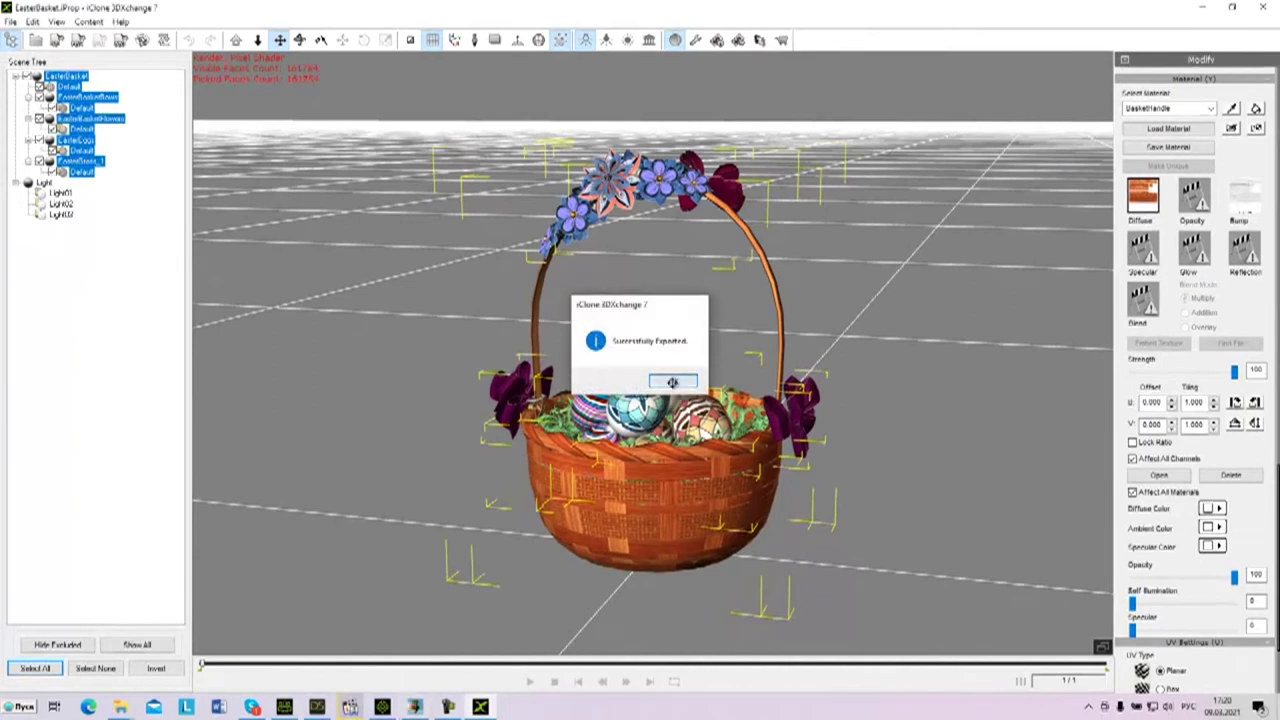
left_click(673, 381)
Clear the open windows and place the exported EasterBasket folder, MTL and OBJ files side by side on the desktop's empty area
left_click(1206, 8)
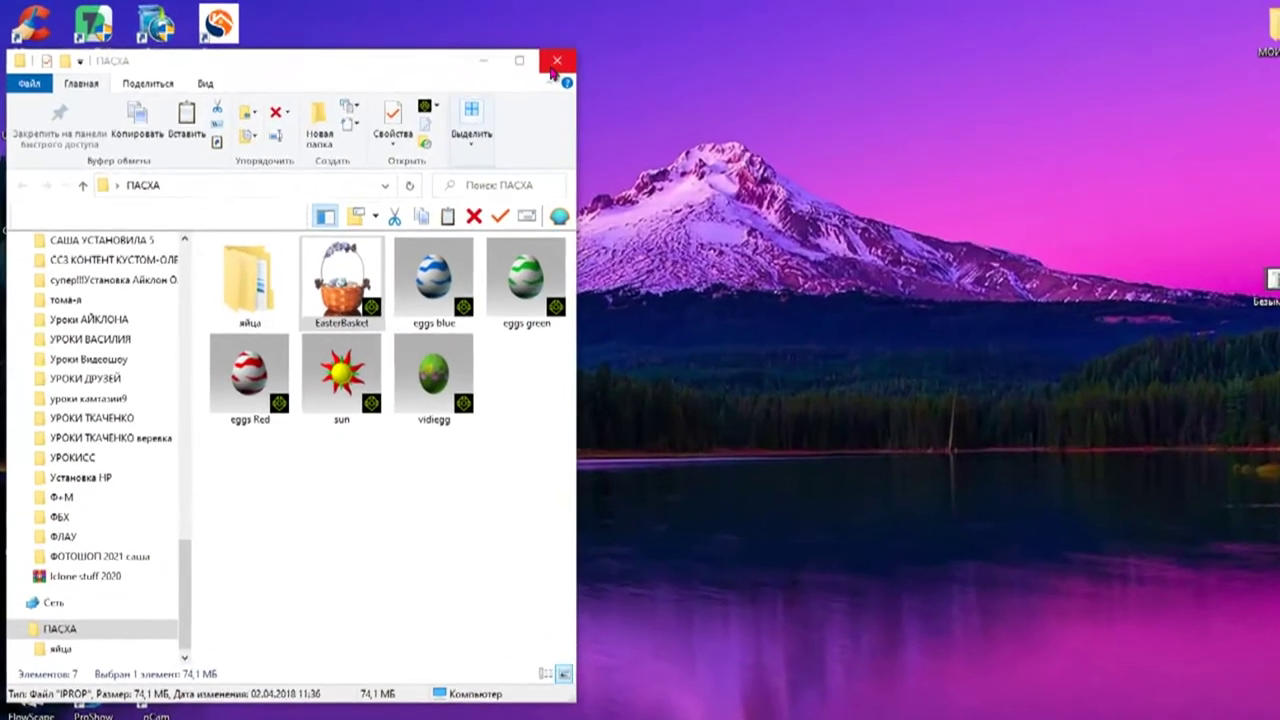
left_click(468, 108)
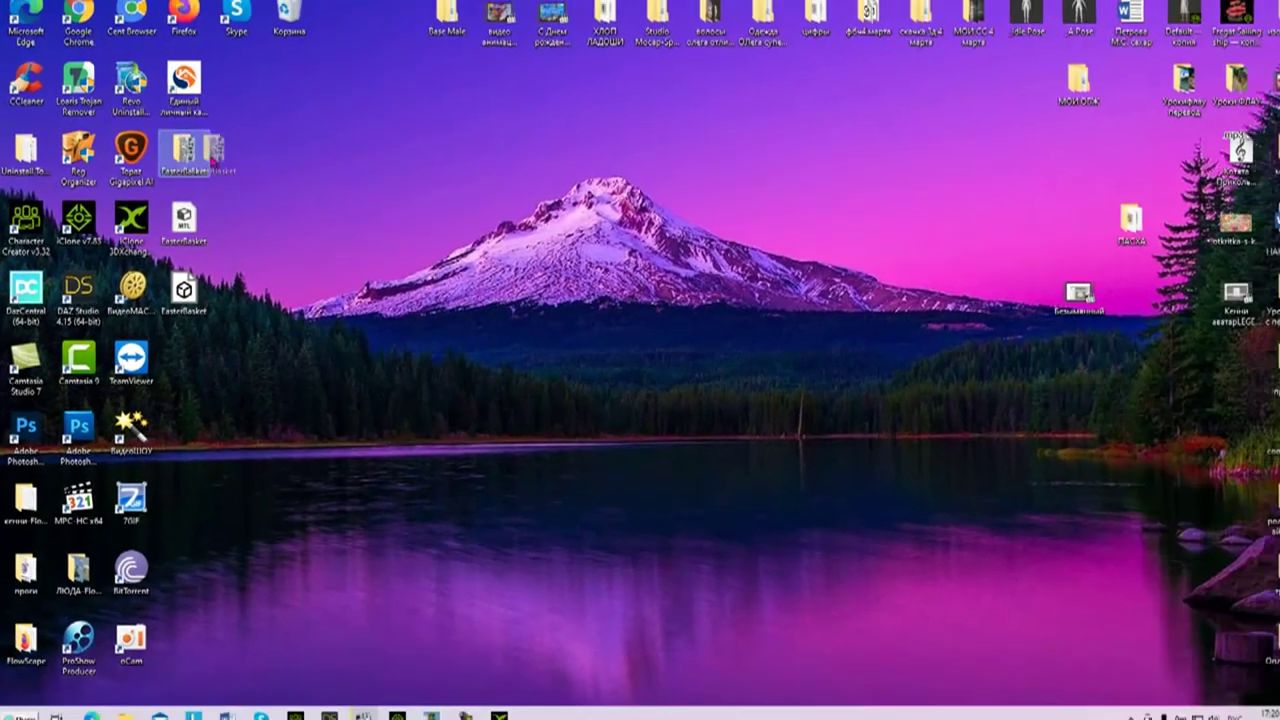
left_click_drag(215, 118, 859, 135)
left_click_drag(697, 172, 690, 168)
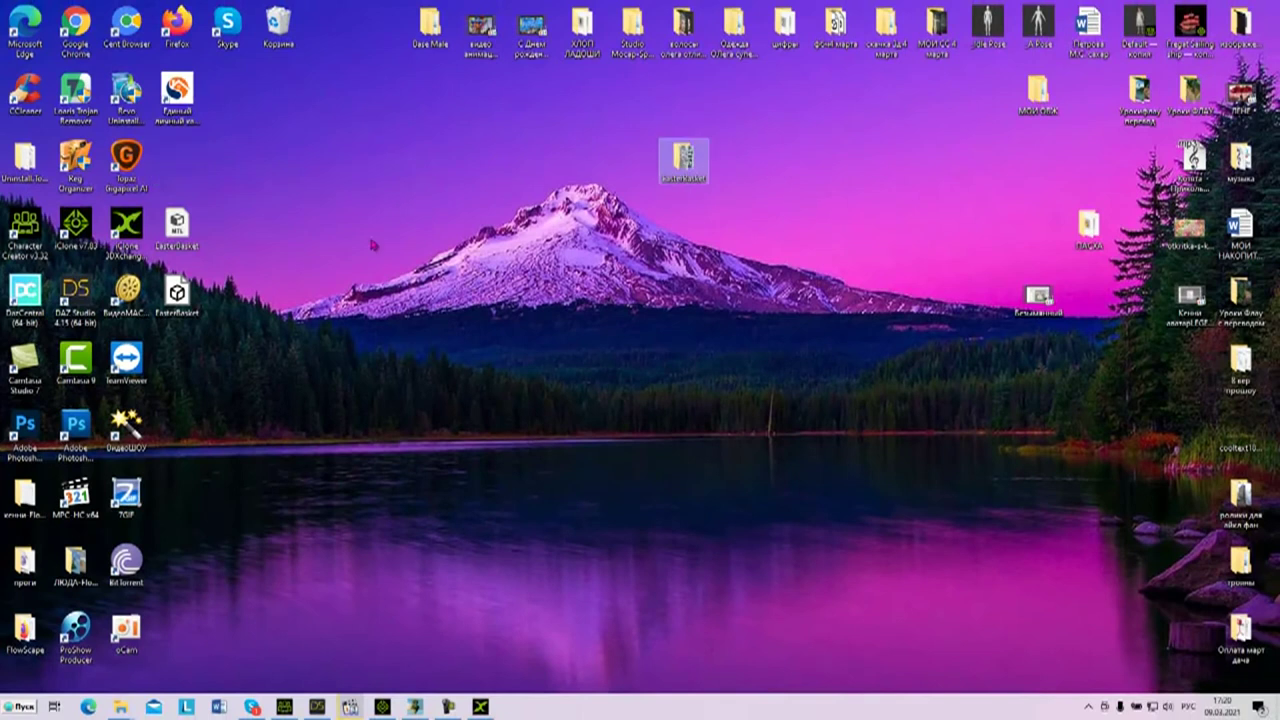
left_click_drag(177, 222, 734, 163)
left_click_drag(180, 288, 730, 165)
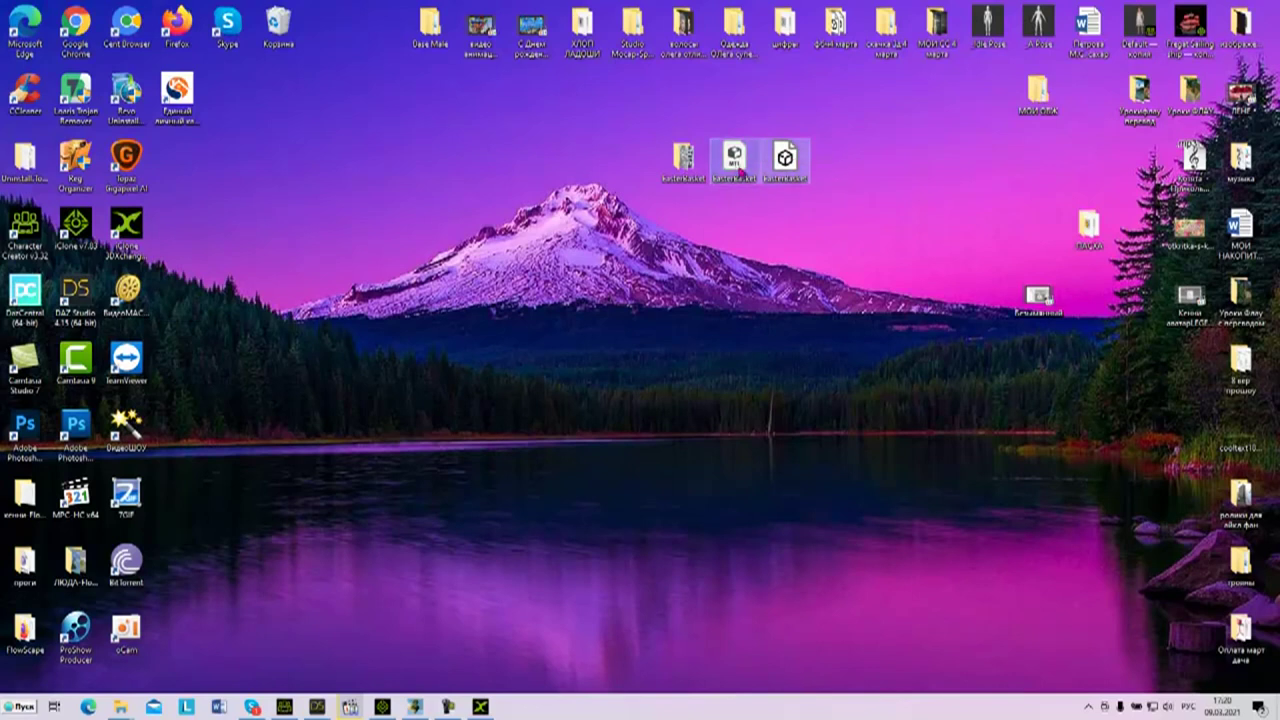
Cut the EasterBasket MTL and OBJ files and paste them into the EasterBasket folder
right_click(738, 167)
left_click(772, 352)
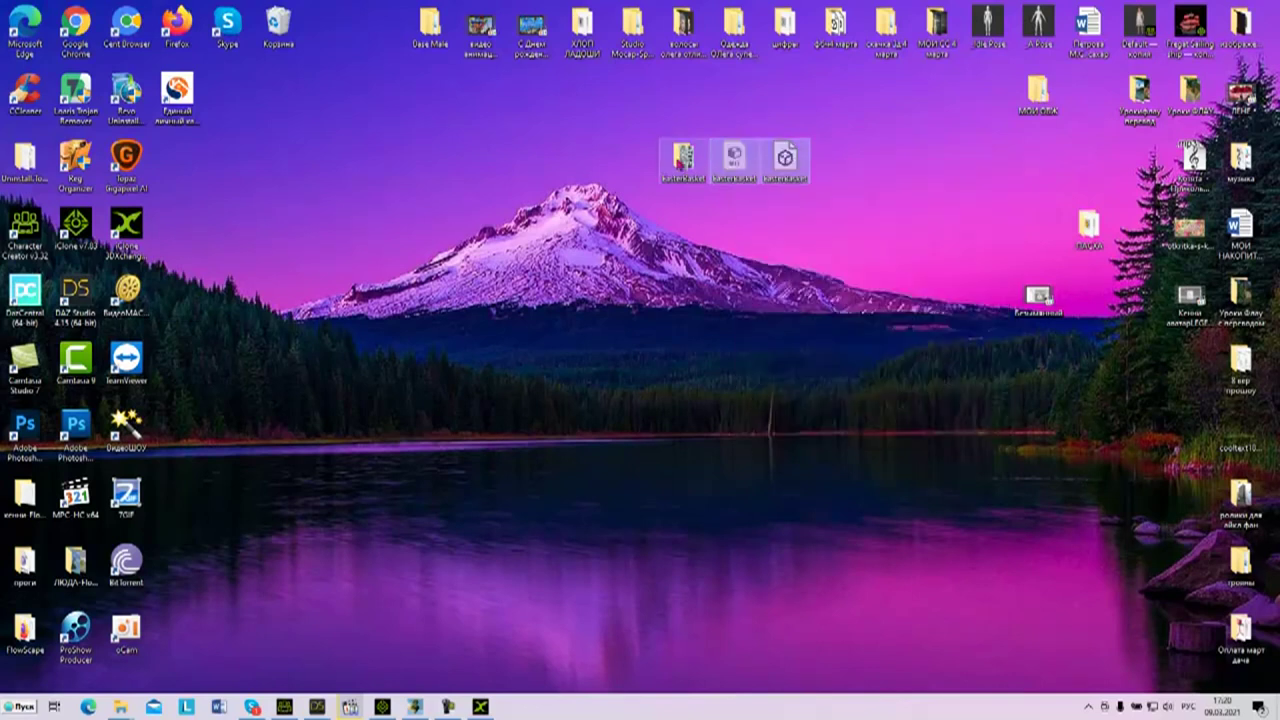
right_click(681, 158)
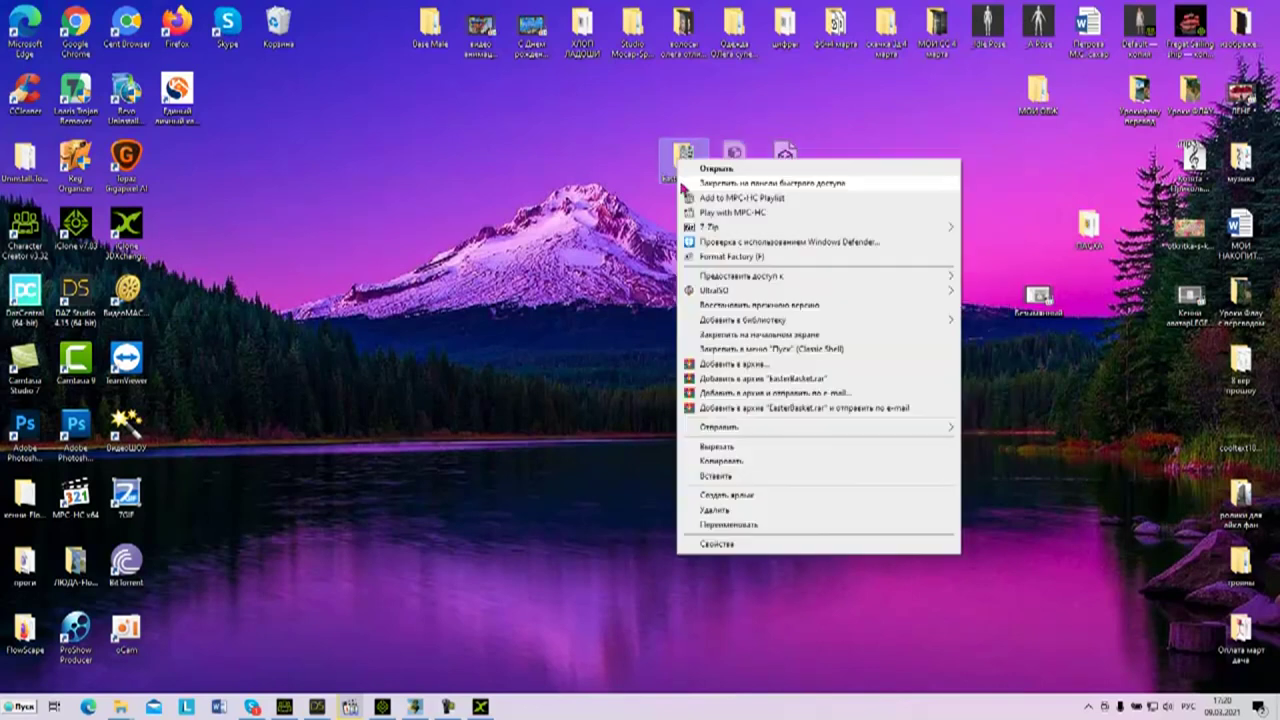
left_click(715, 476)
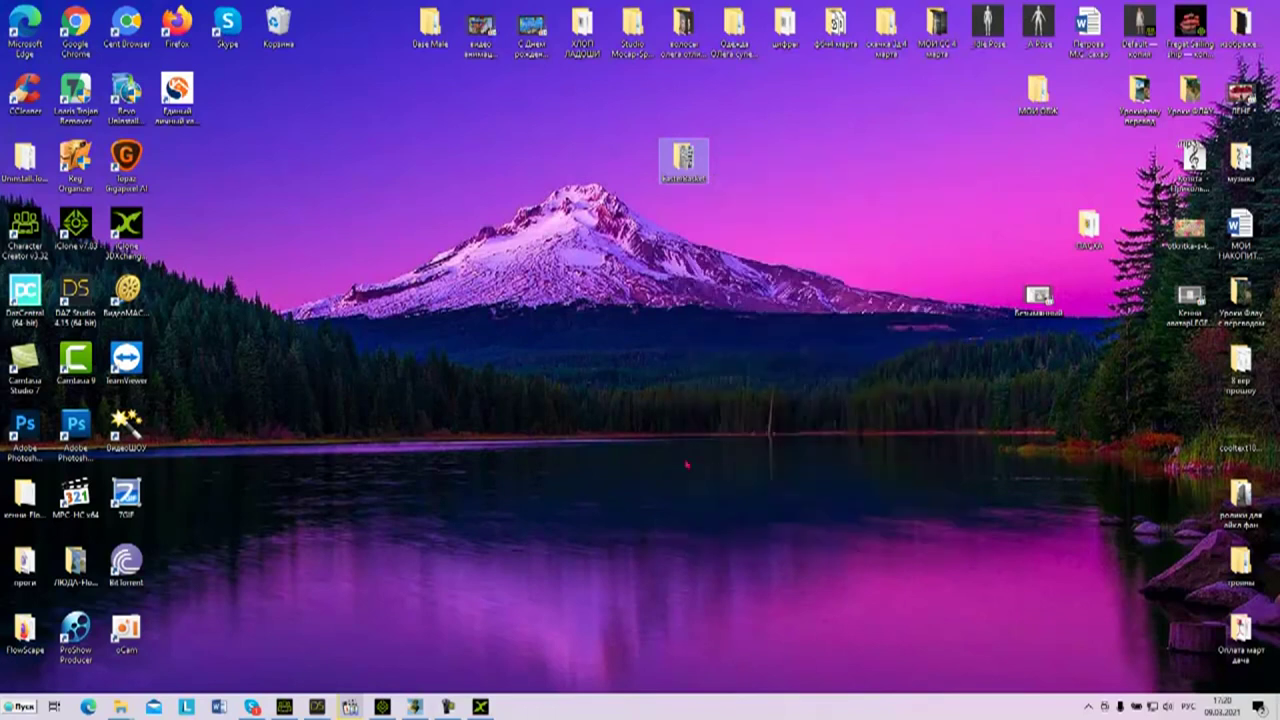
Switch to FlowScape and view the beach island closer, with its open sandy side facing the camera
left_click(415, 707)
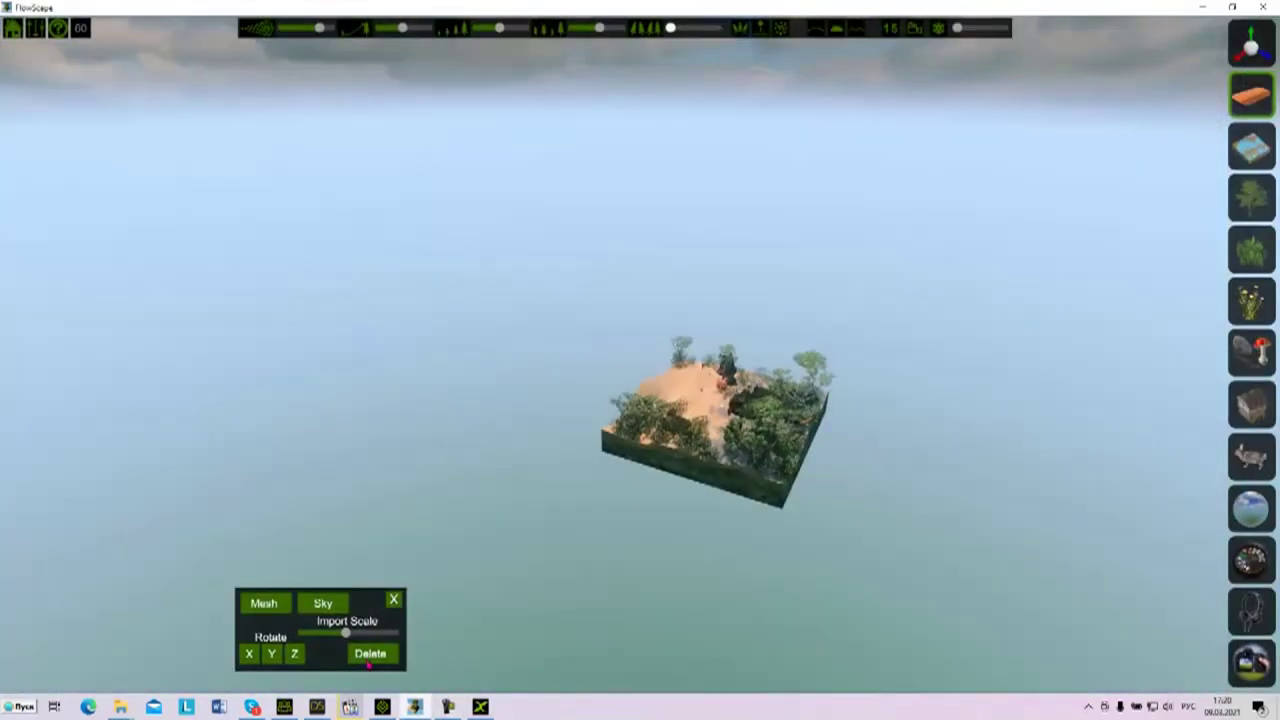
key("w")
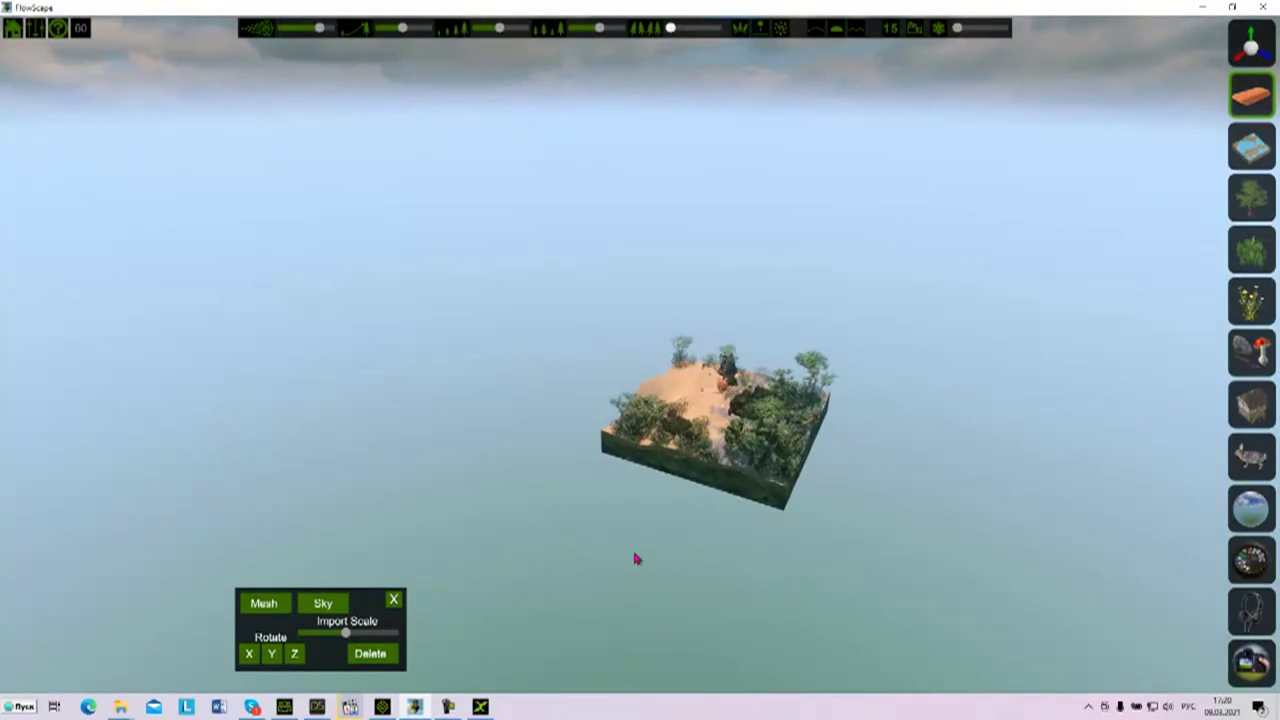
scroll(779, 503, "up", 3)
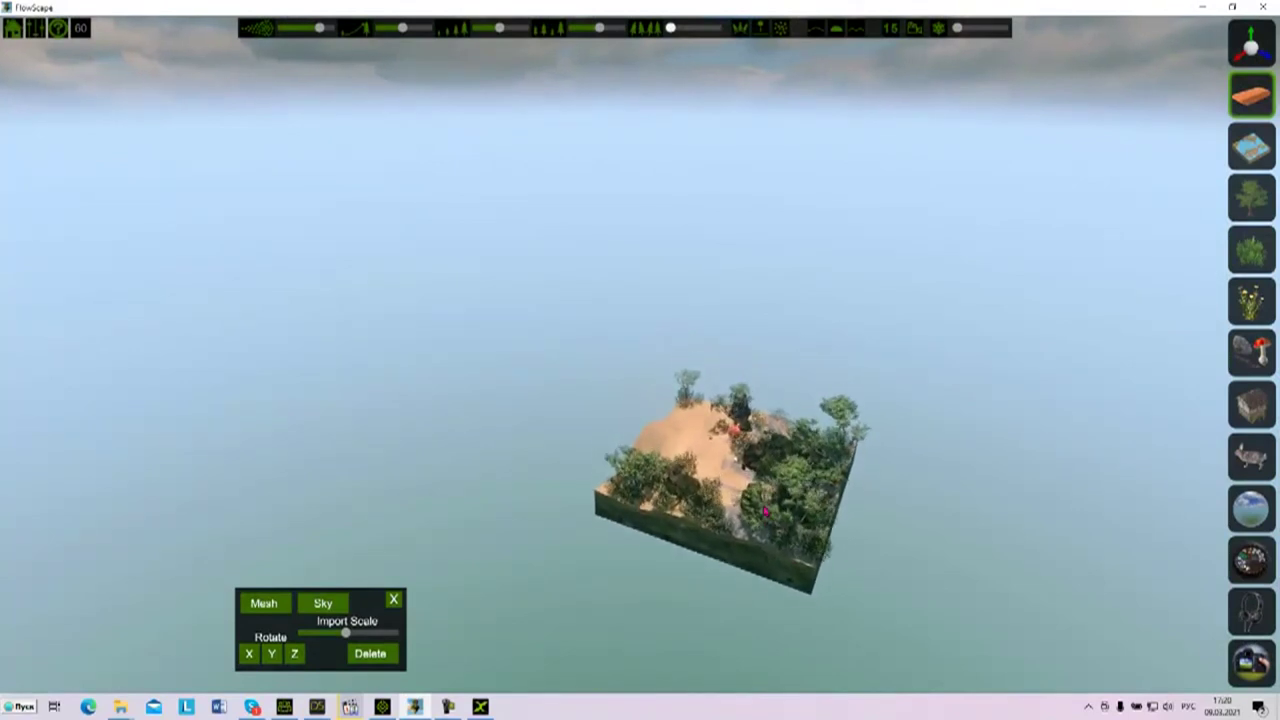
scroll(756, 526, "up", 2)
key("q")
key("q")
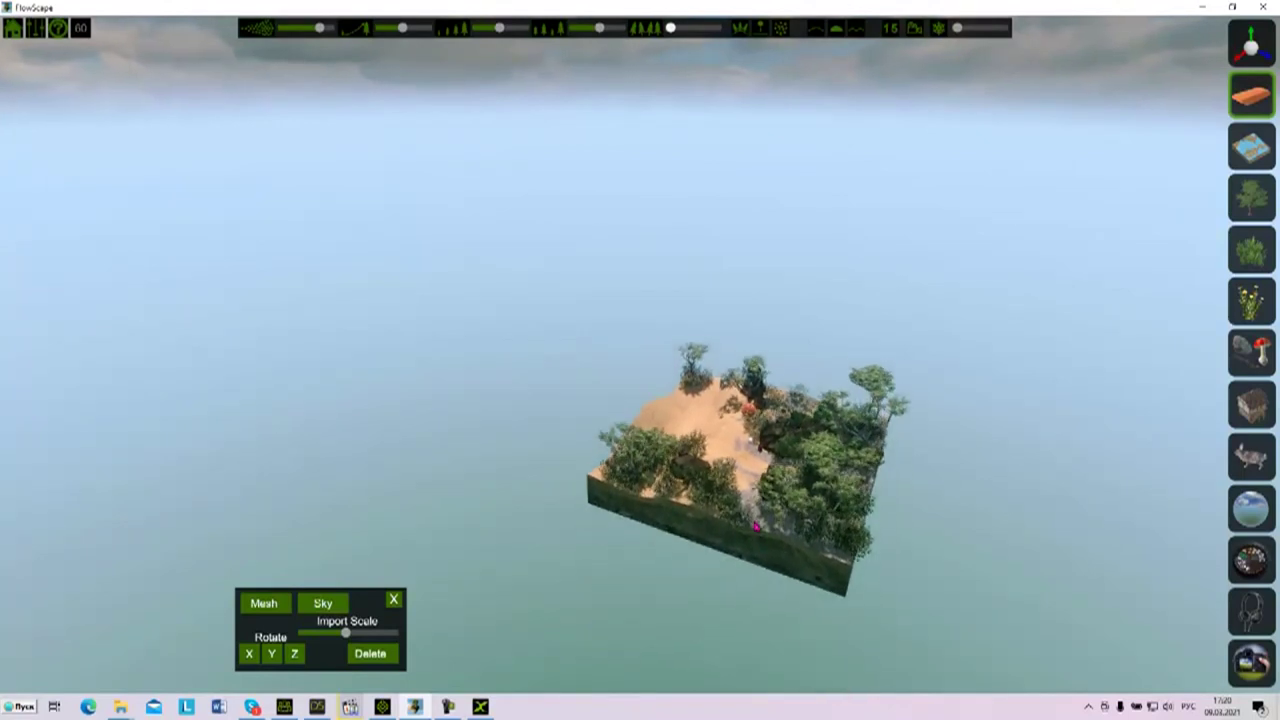
key("w")
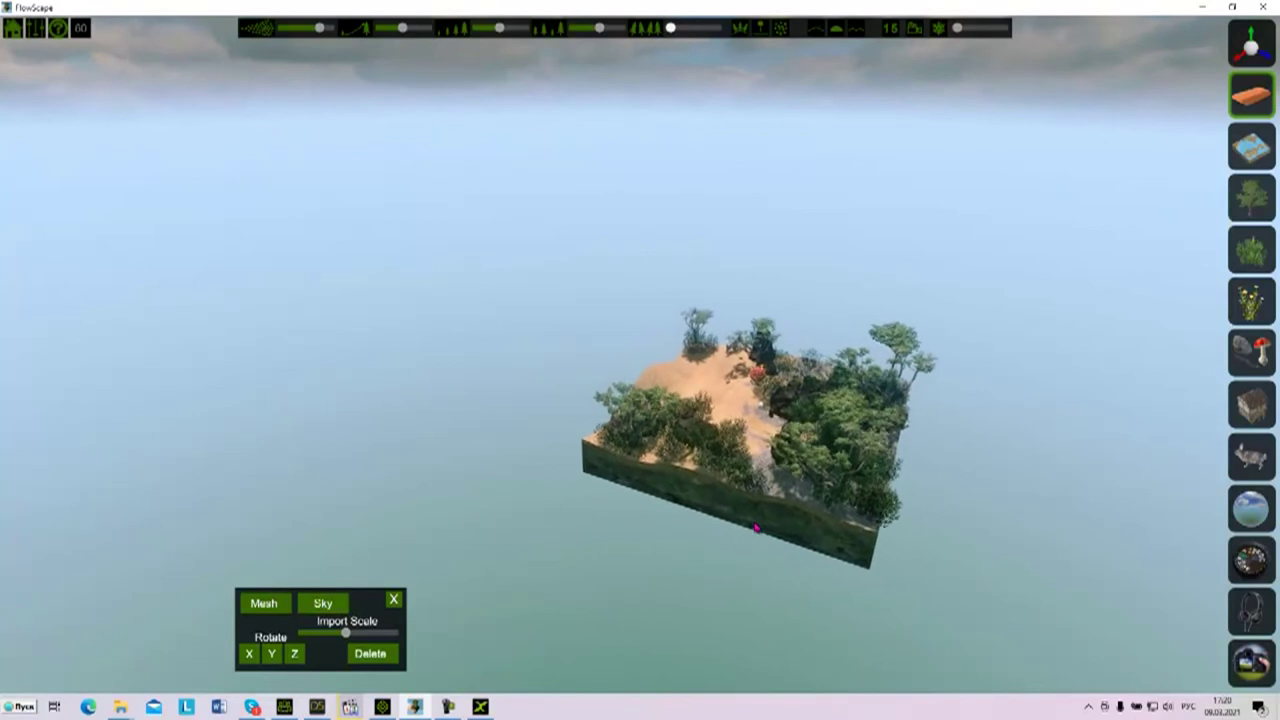
key("w")
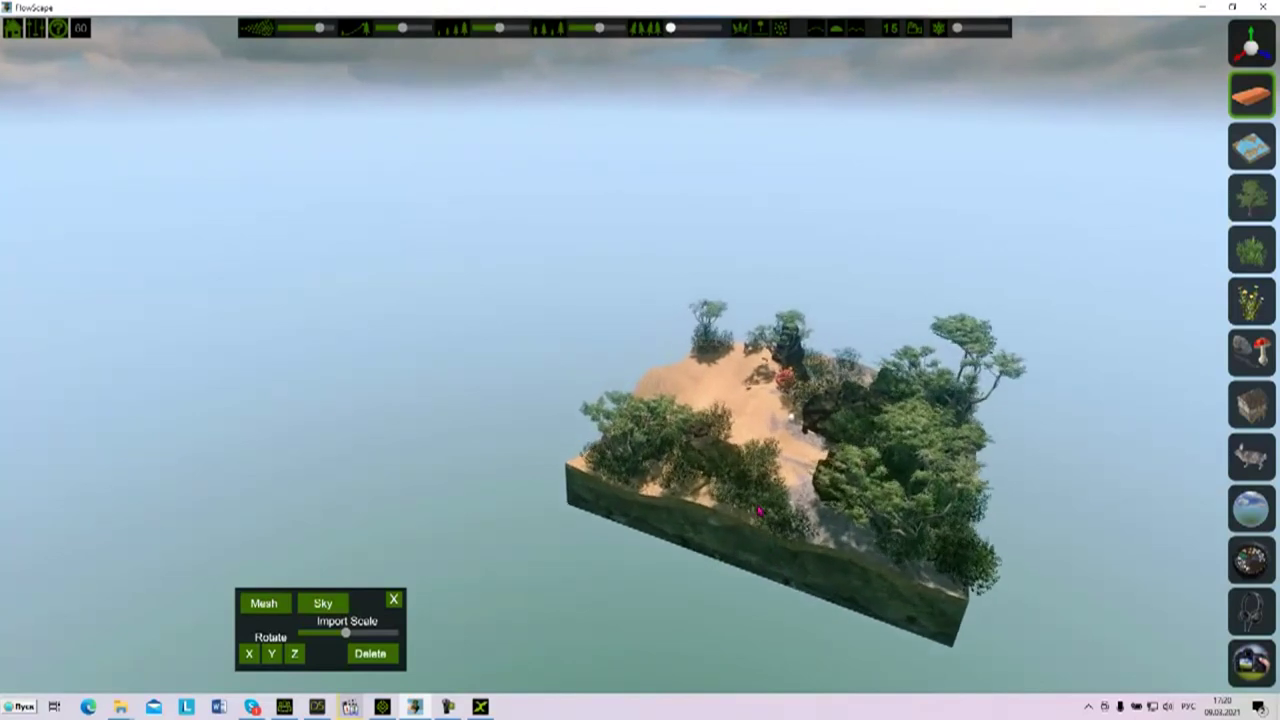
right_click_drag(762, 505, 936, 486)
right_click_drag(662, 518, 838, 466)
right_click_drag(322, 376, 307, 370)
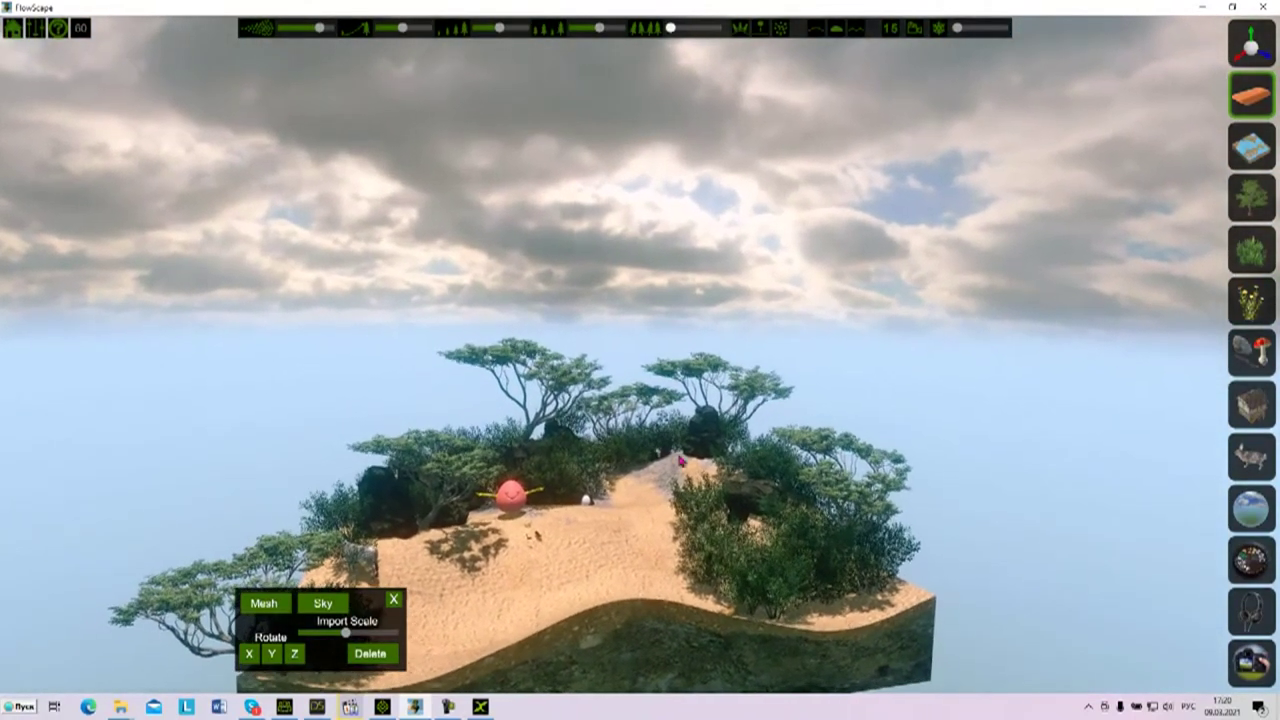
Import the EasterBasket OBJ mesh from the desktop's EasterBasket folder into the beach scene
left_click(12, 30)
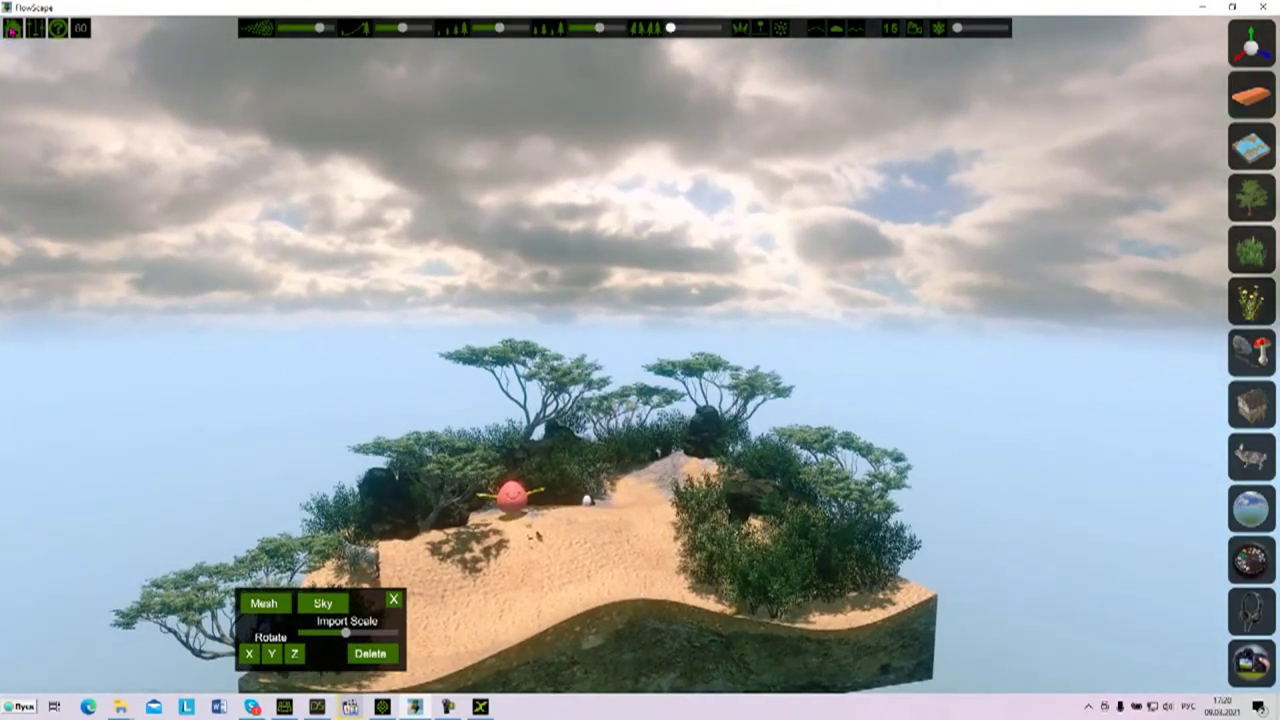
left_click(14, 170)
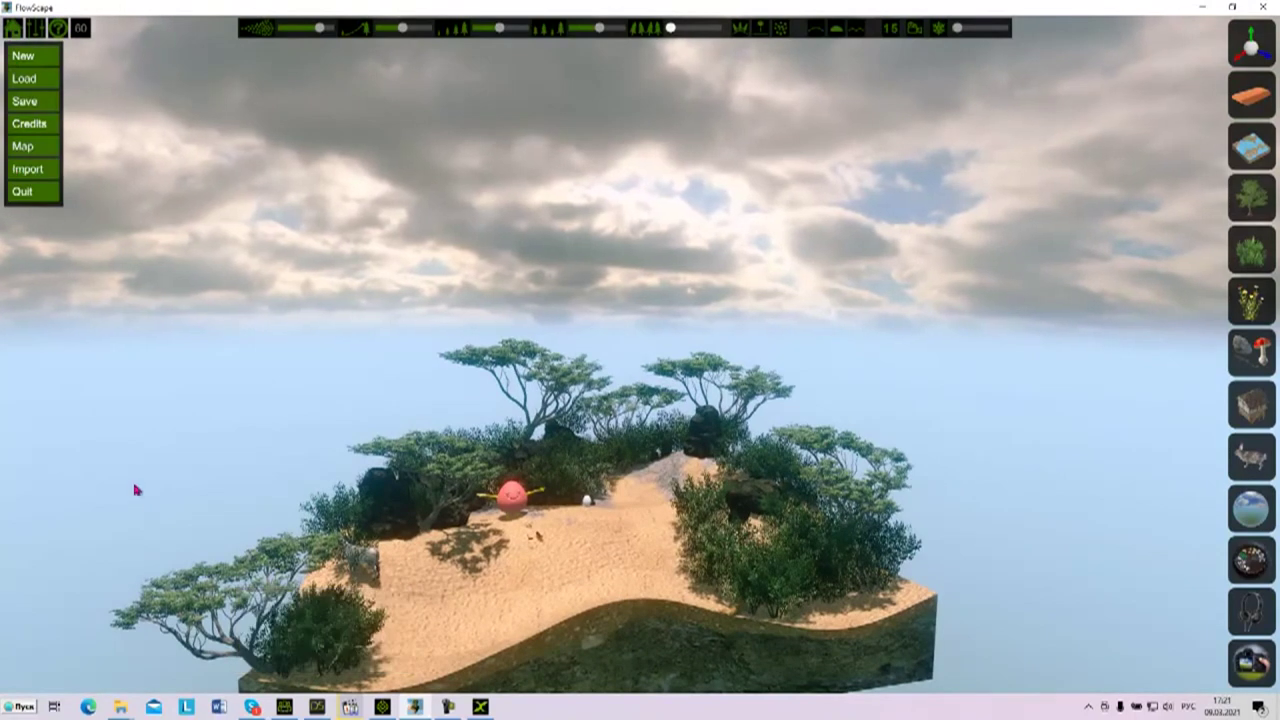
left_click(42, 172)
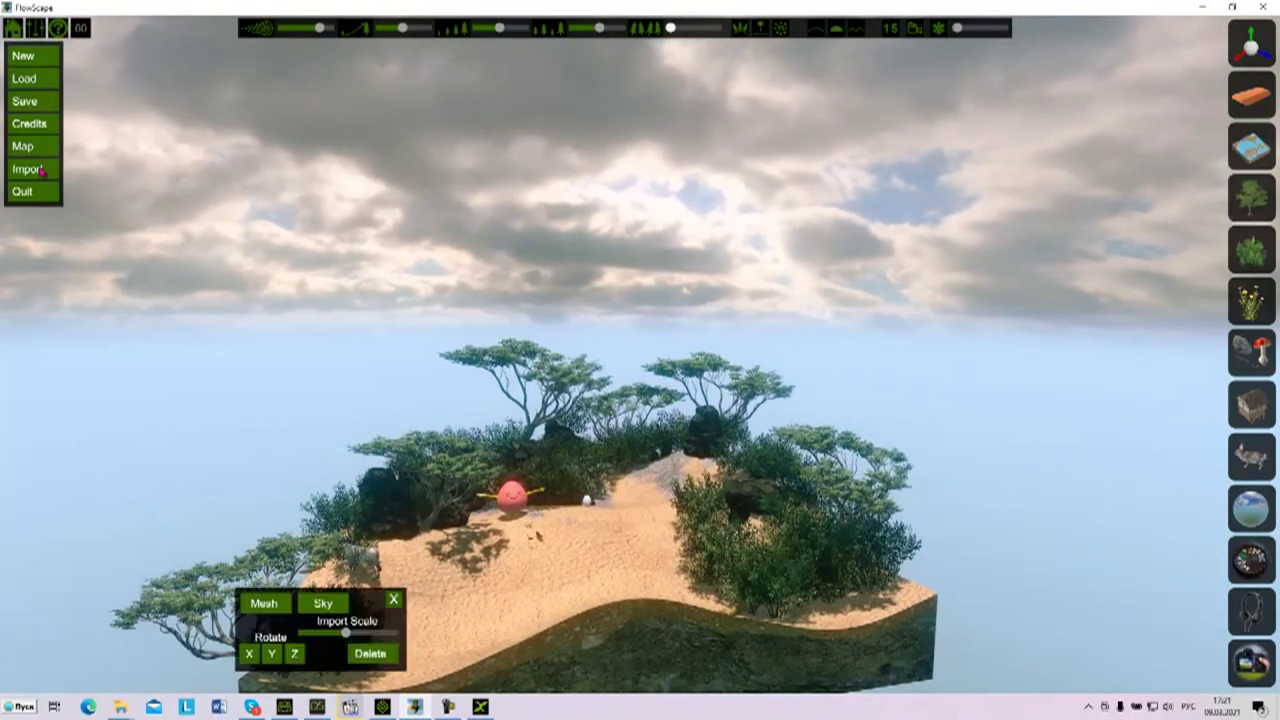
left_click(262, 602)
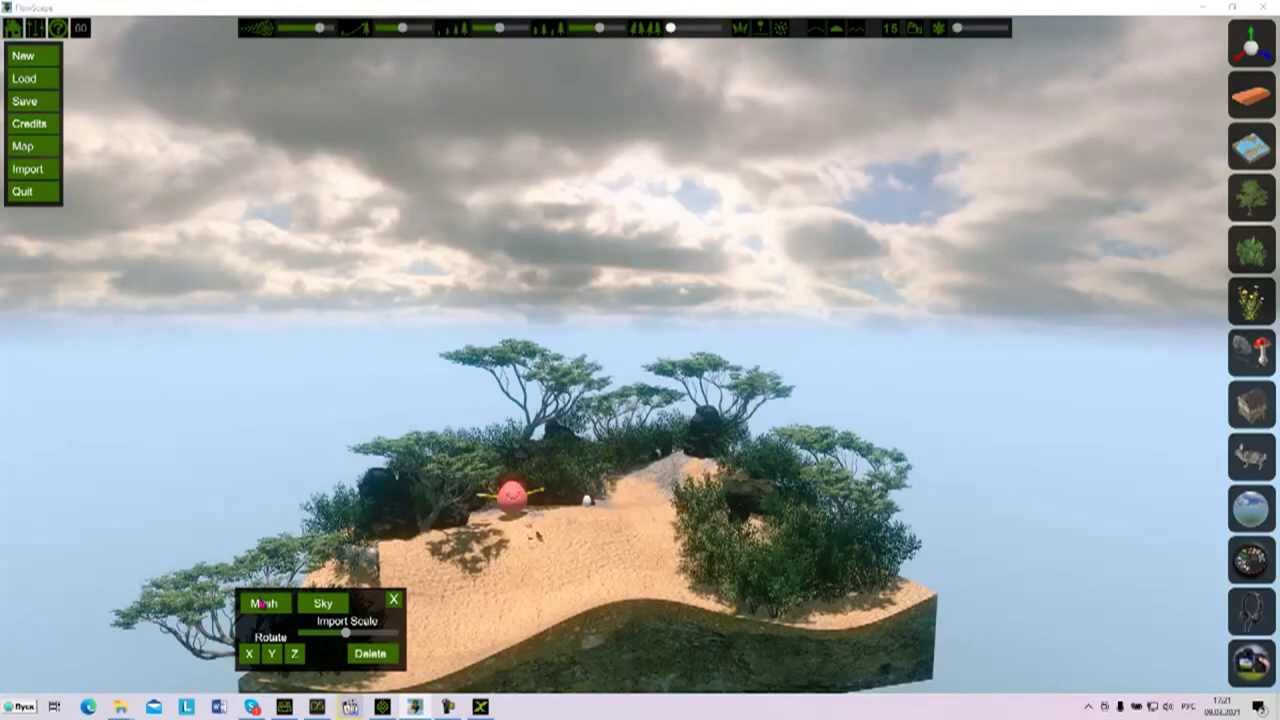
left_click(97, 122)
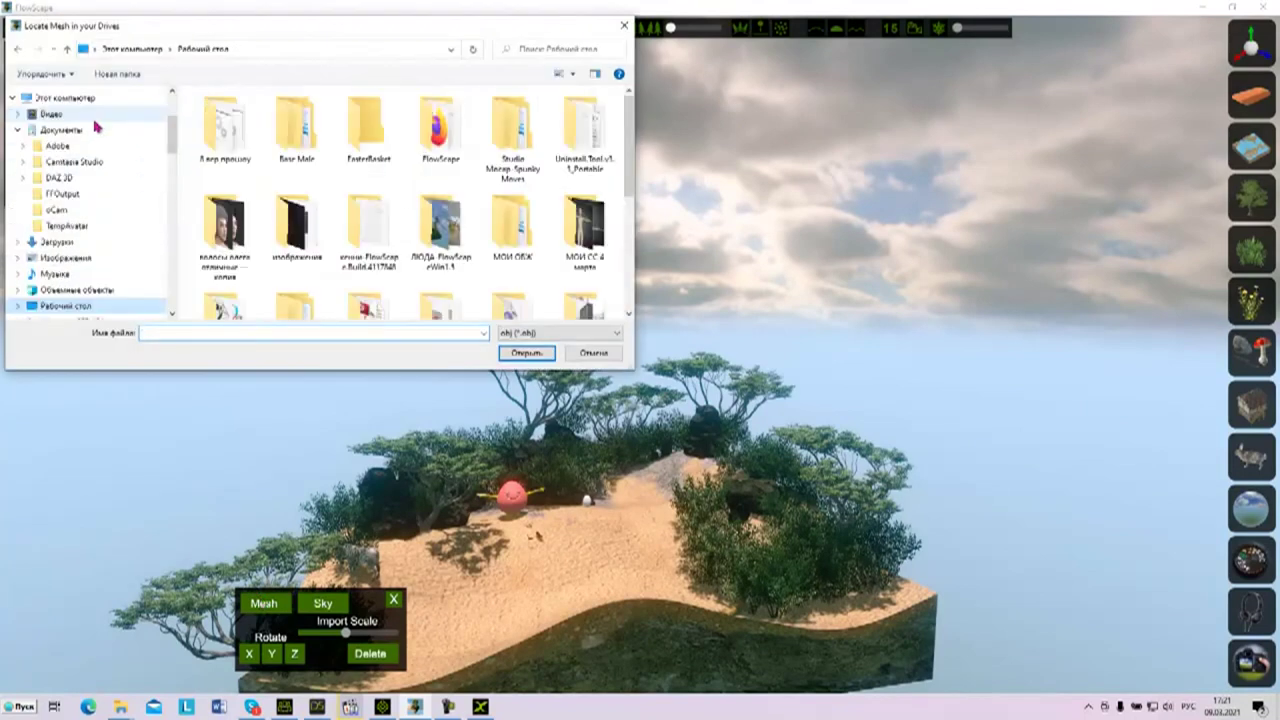
double_click(365, 146)
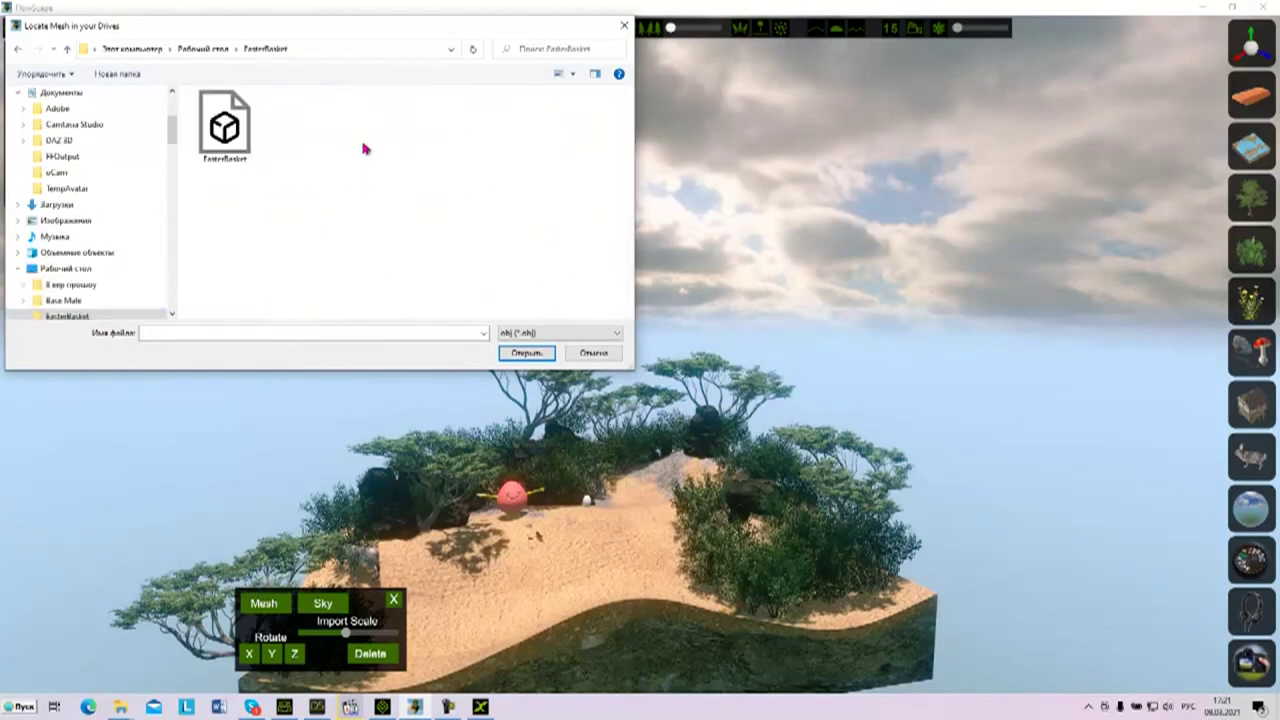
left_click(250, 160)
left_click(524, 355)
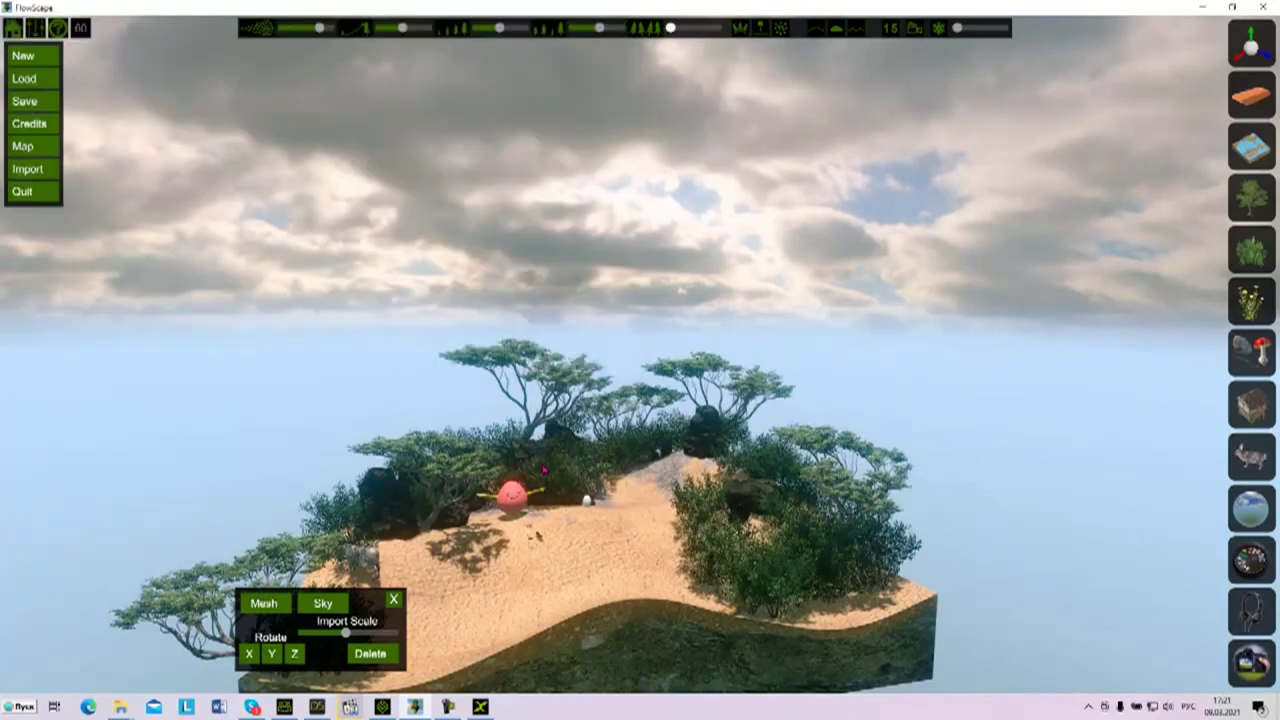